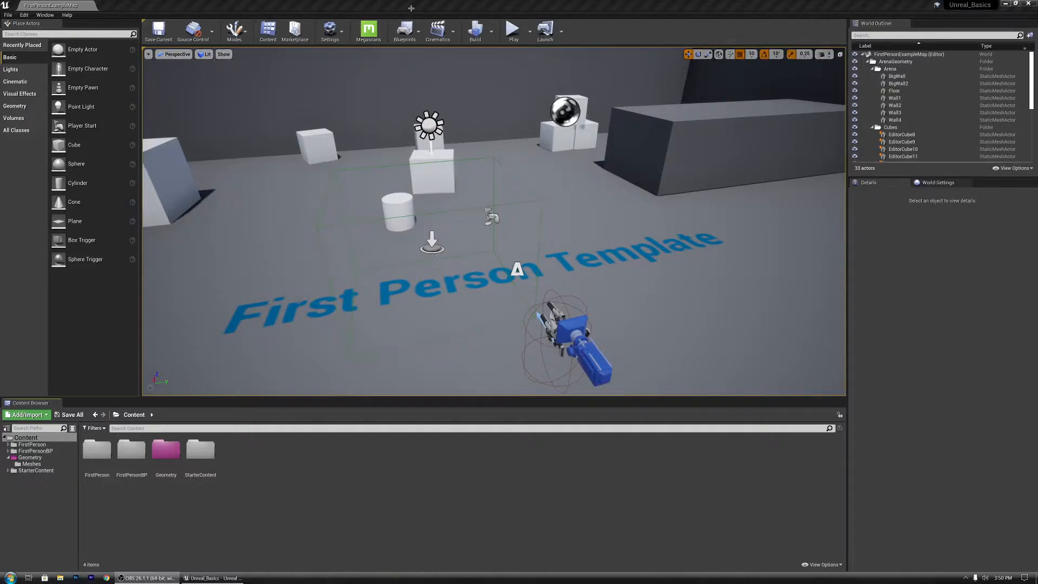
Step: Open the Level Blueprint and delete its existing OnActorBeginOverlap and Cylinder nodes
left_click(410, 37)
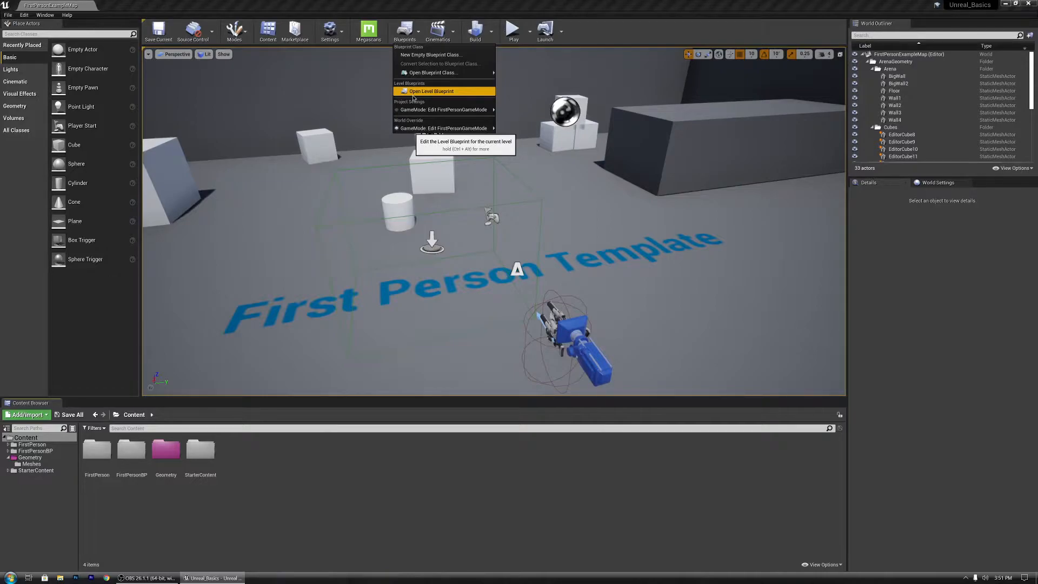
left_click(414, 94)
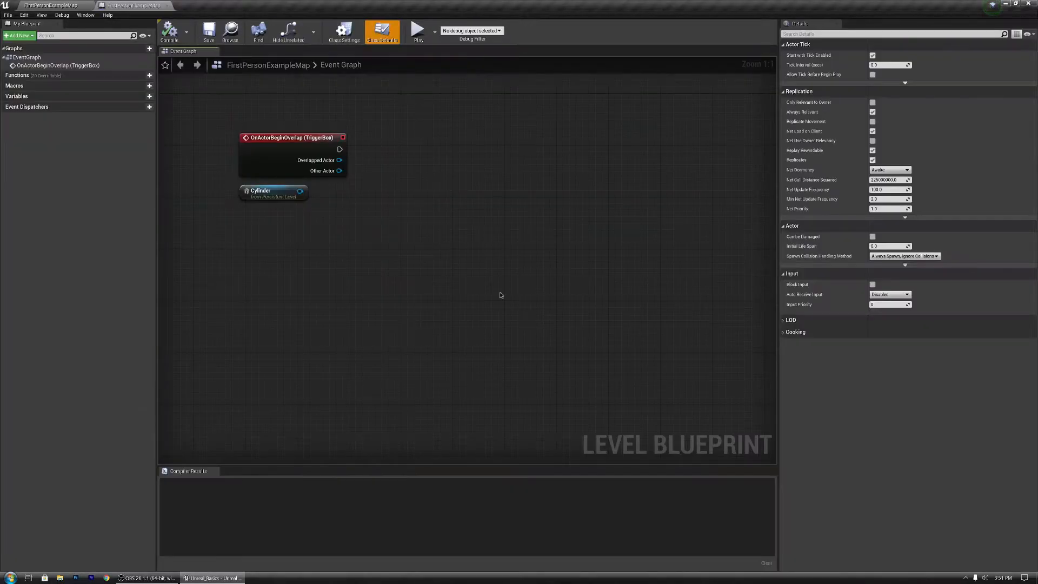
left_click_drag(372, 309, 600, 104)
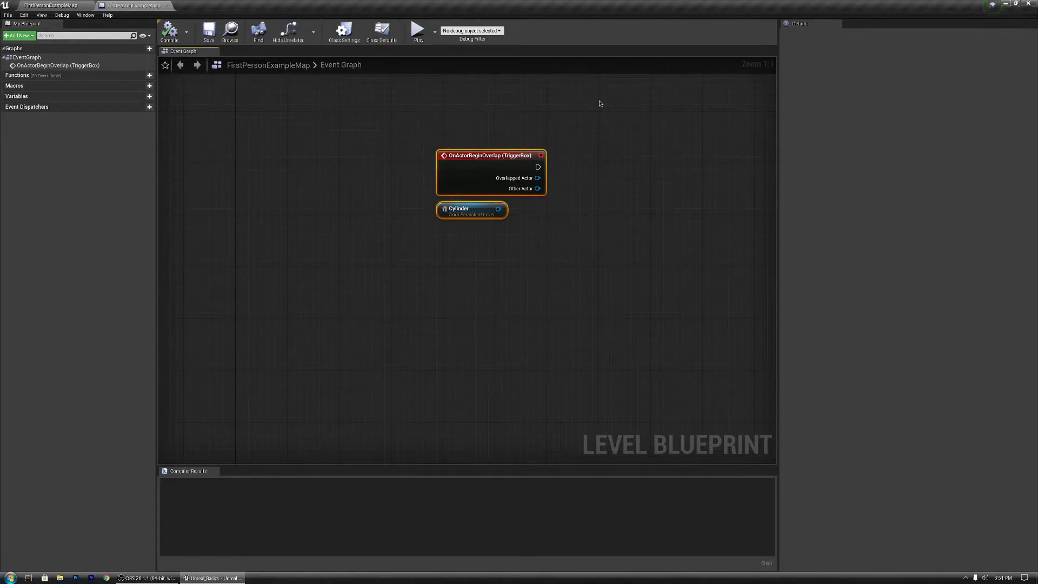
key("Delete")
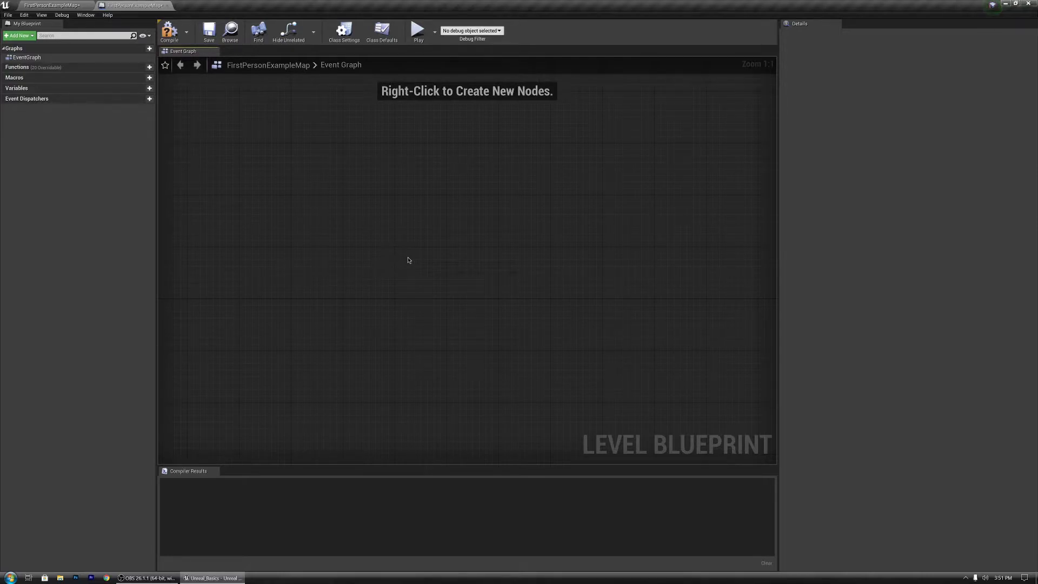
Step: Add an Event BeginPlay node to the event graph
right_click(359, 154)
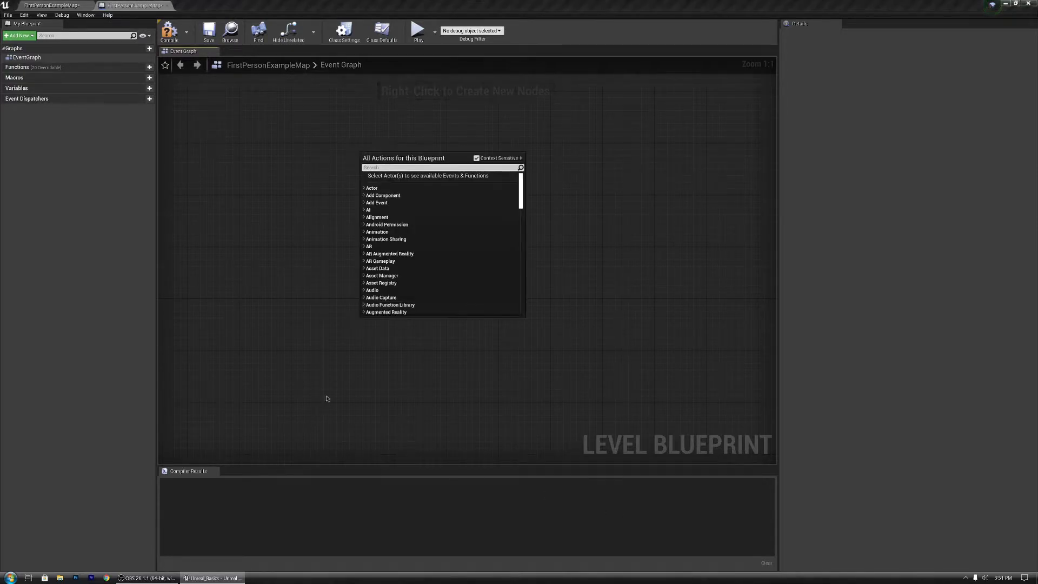
left_click(322, 119)
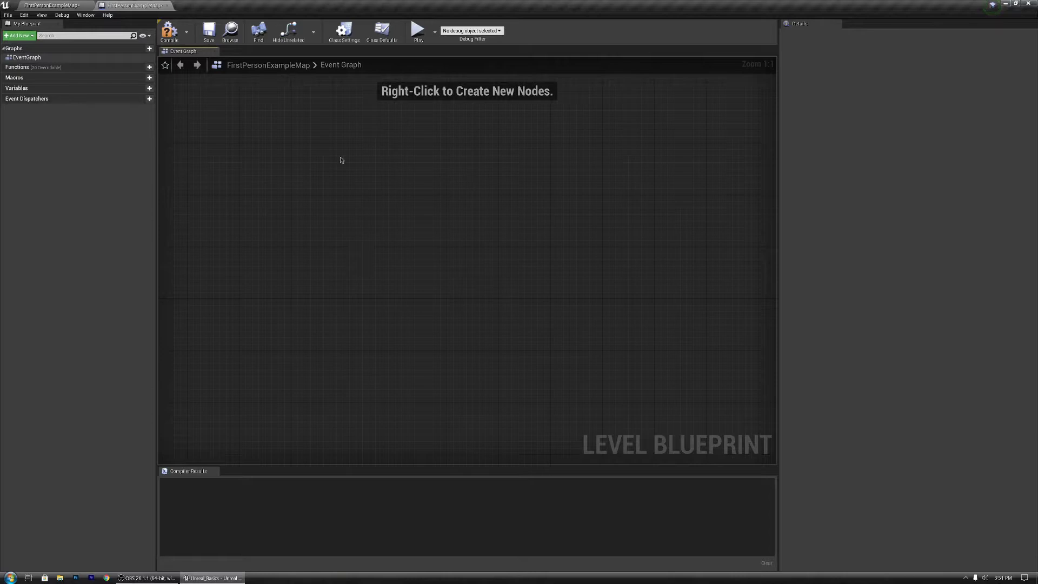
right_click(326, 174)
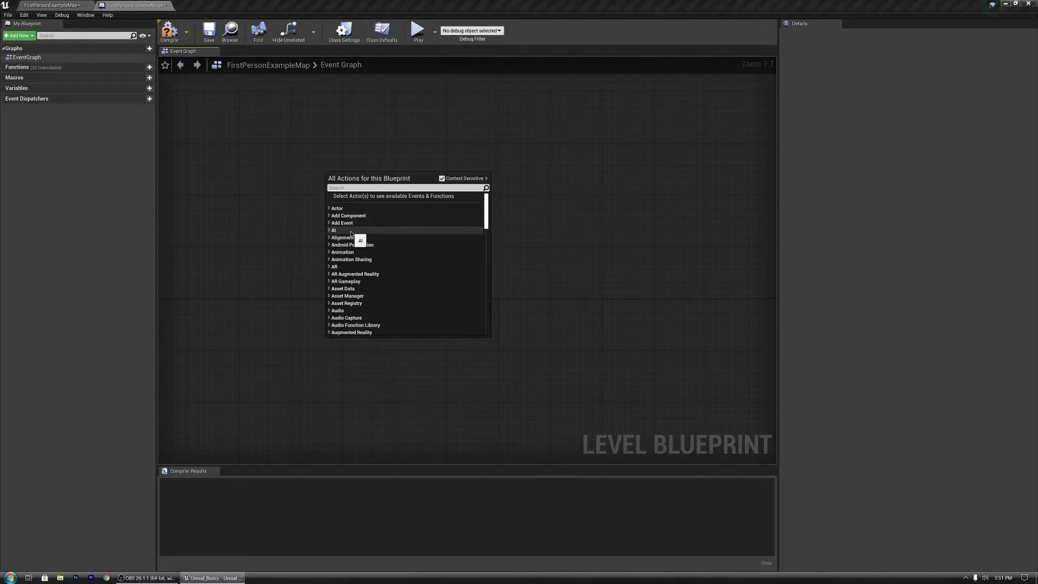
type("event bi")
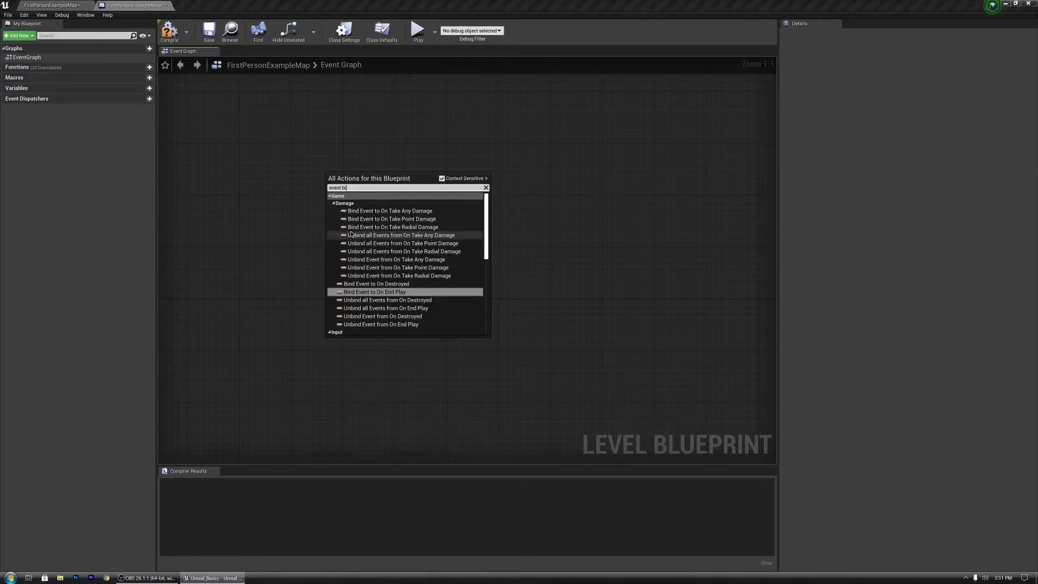
key("BackSpace")
type("ent be")
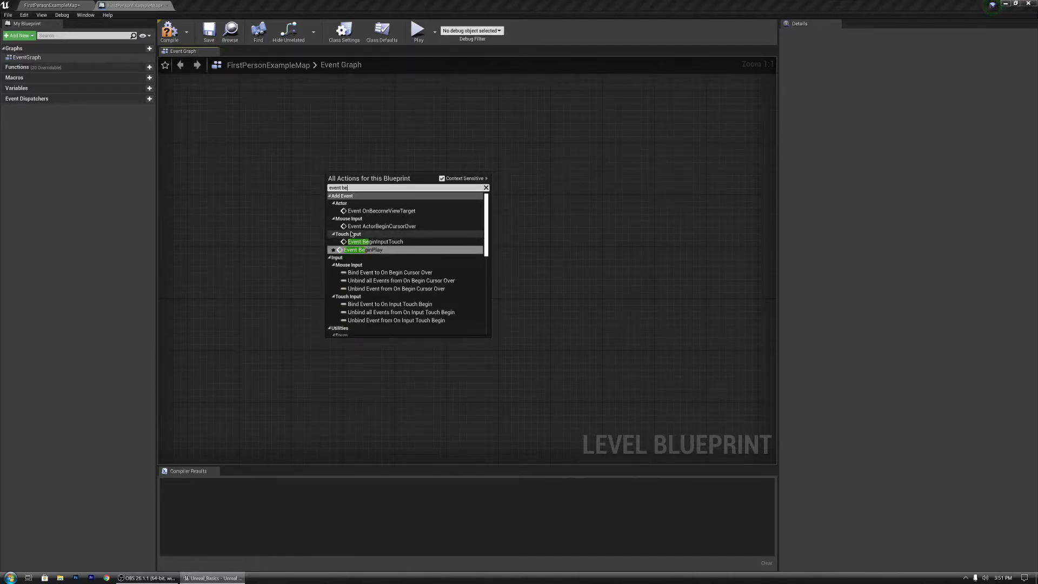
key("Return")
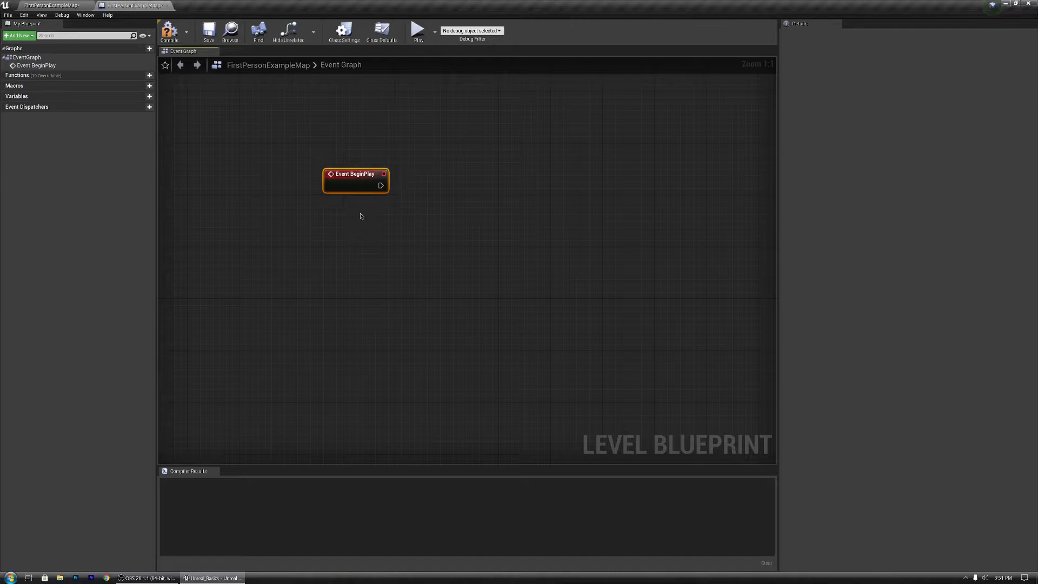
left_click_drag(336, 176, 363, 182)
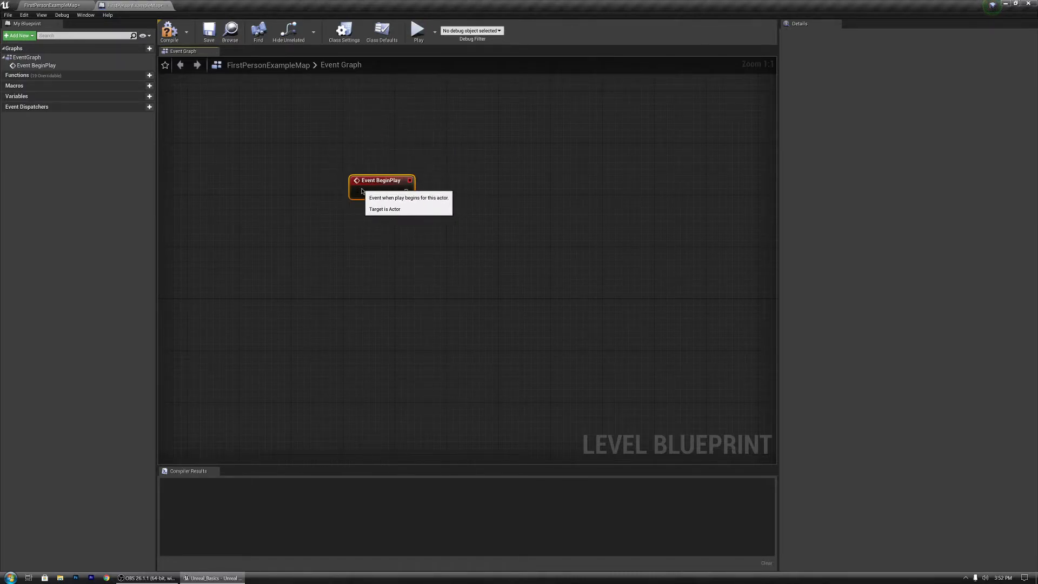
Step: Compile the level blueprint
double_click(496, 3)
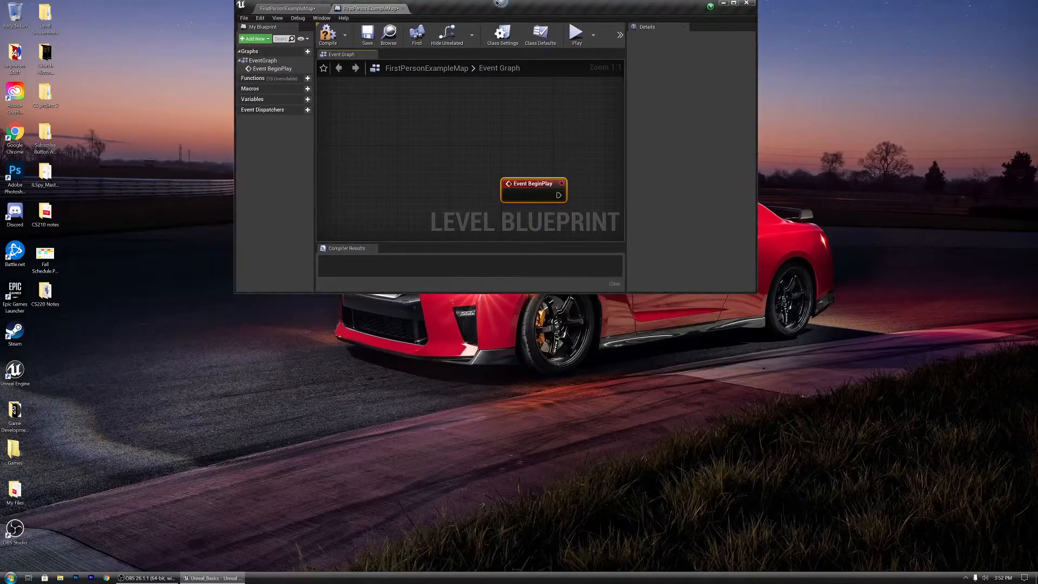
double_click(497, 2)
left_click(170, 31)
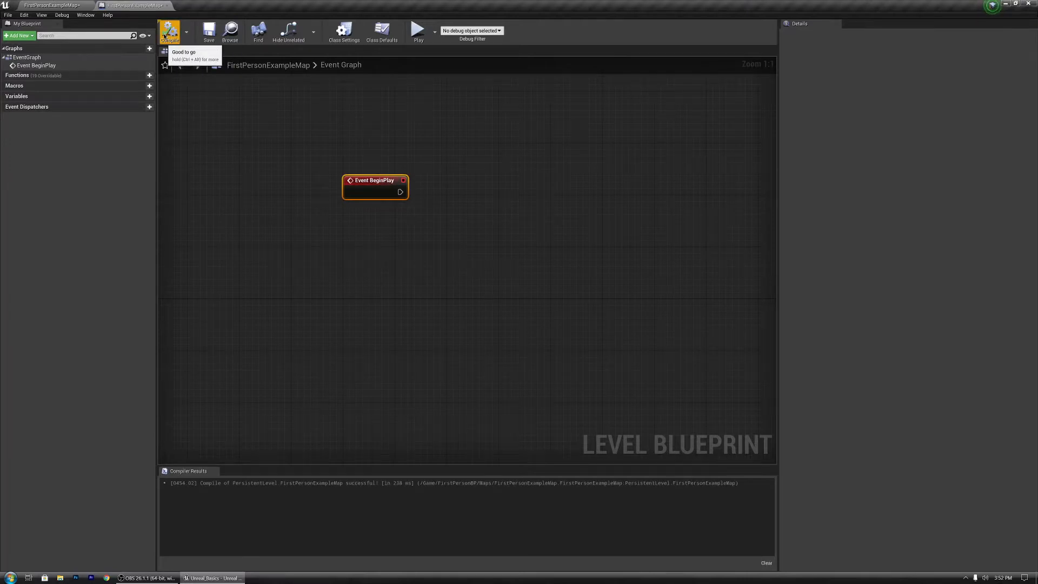
Step: Browse the StarterContent Audio folder and preview several sound cues
left_click(34, 3)
double_click(200, 450)
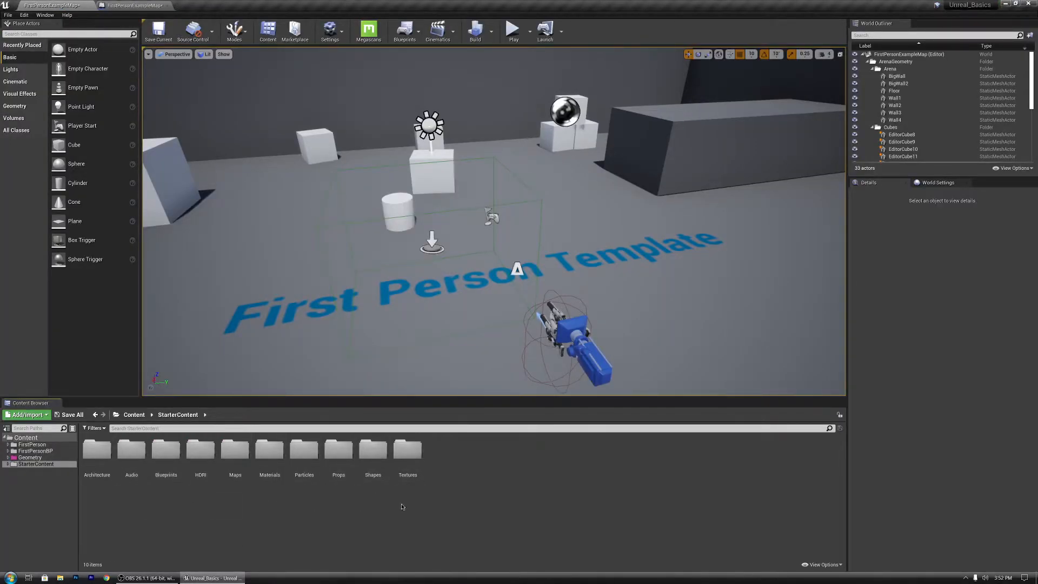
right_click_drag(444, 198, 476, 206)
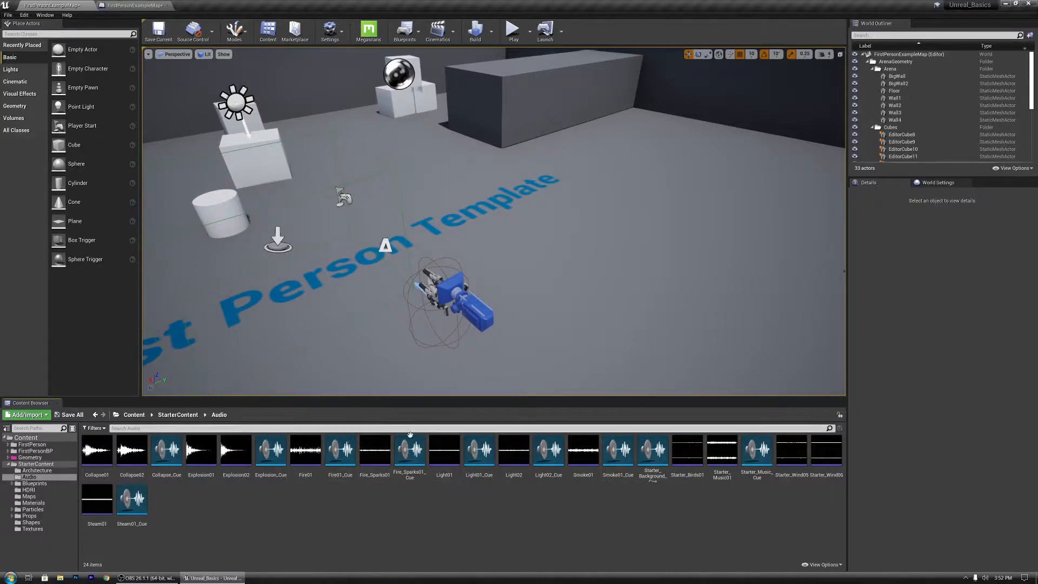
left_click(478, 447)
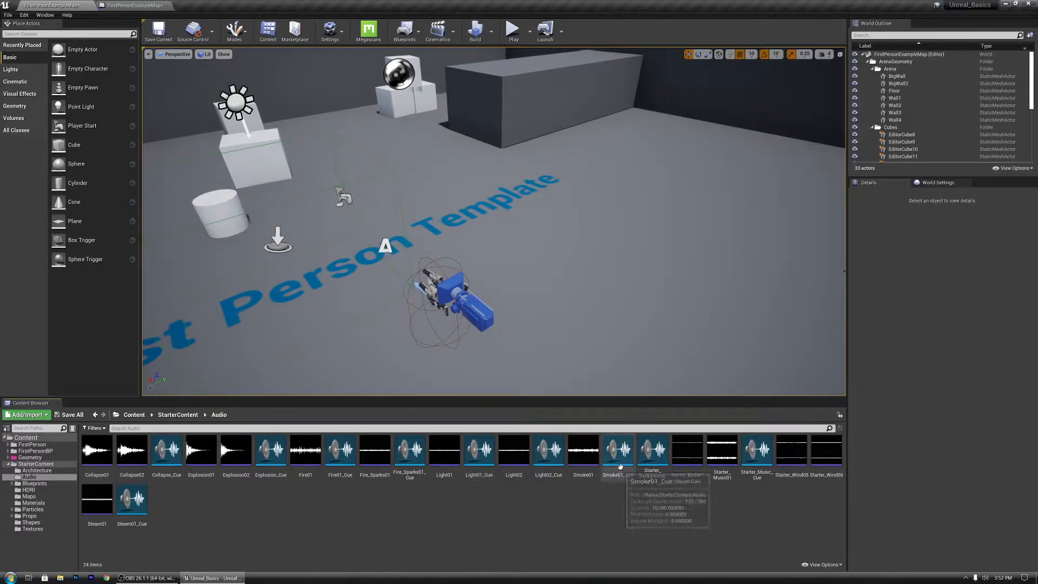
left_click(619, 451)
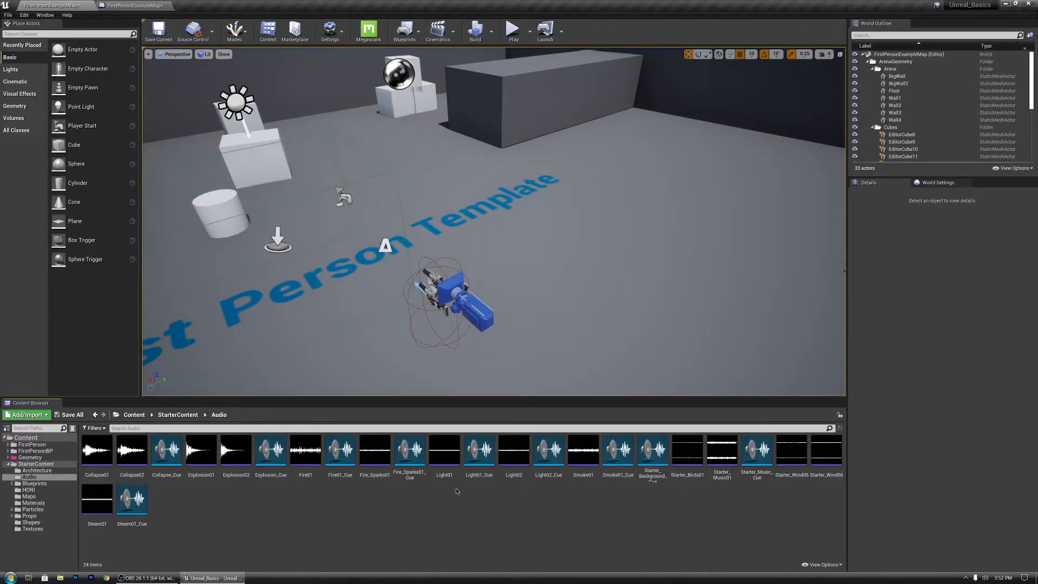
left_click(757, 450)
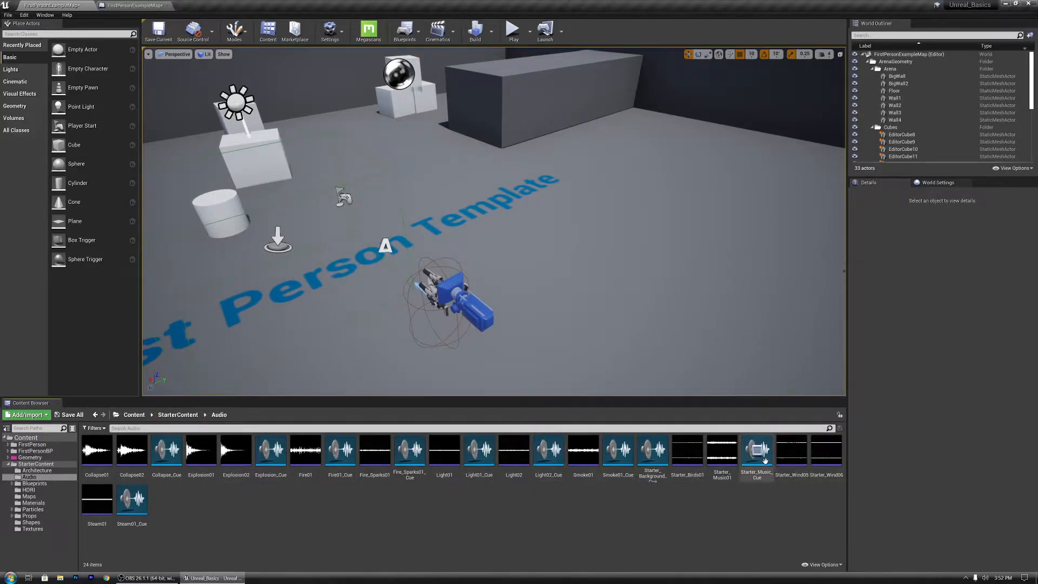
left_click(764, 460)
left_click(758, 454)
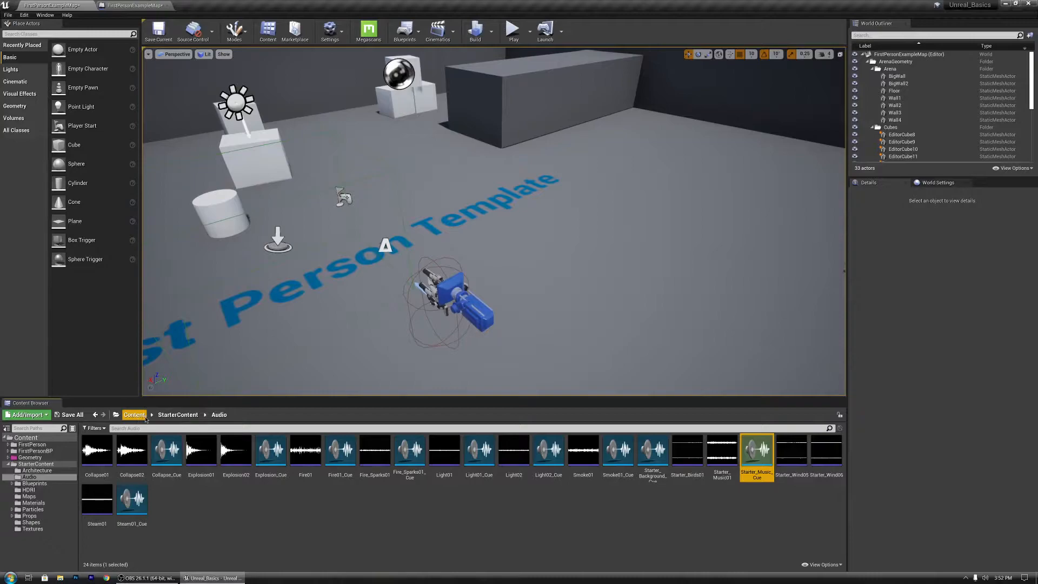
left_click(167, 414)
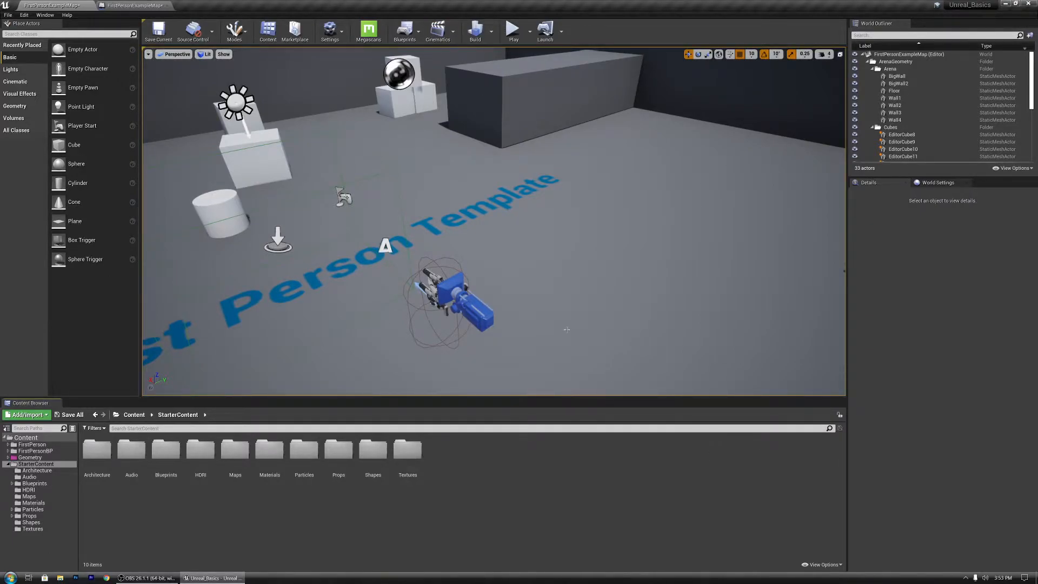
Step: Reopen the Level Blueprint
left_click(405, 30)
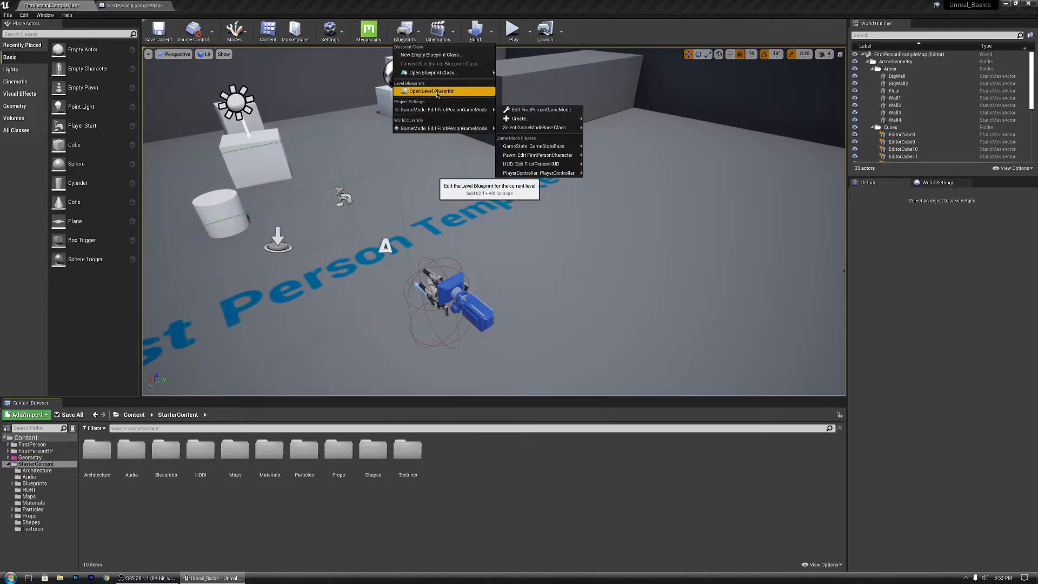
left_click(437, 94)
left_click_drag(400, 192, 488, 193)
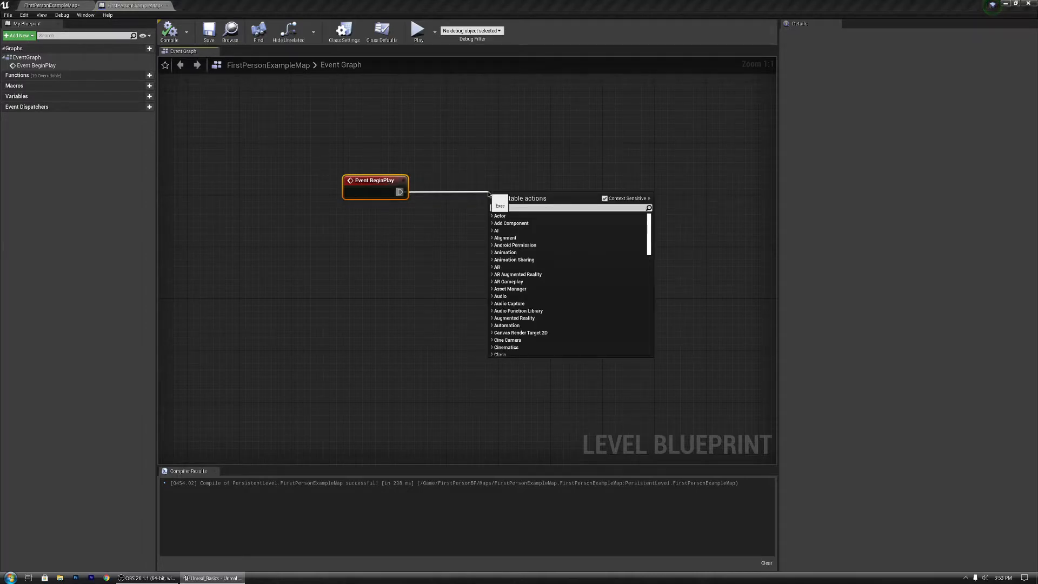
type("play sound 2d")
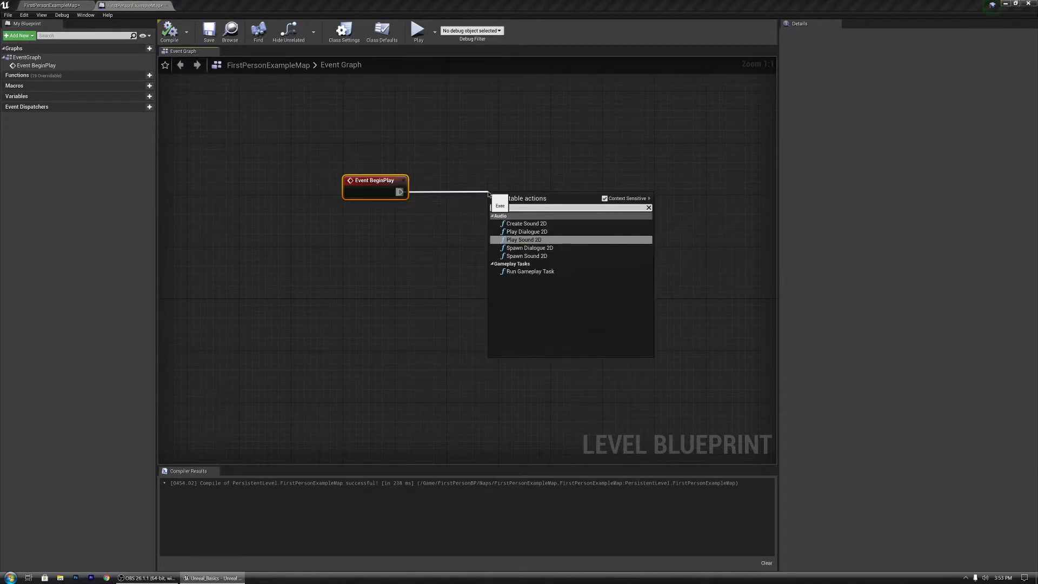
key("Return")
left_click_drag(508, 208, 508, 188)
key("Delete")
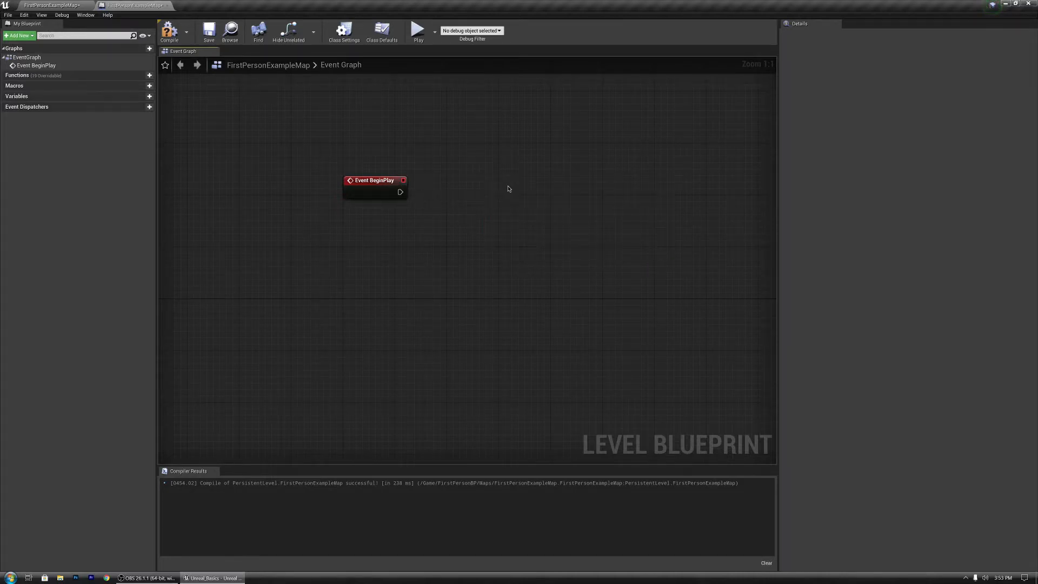
left_click_drag(402, 192, 470, 195)
type("play")
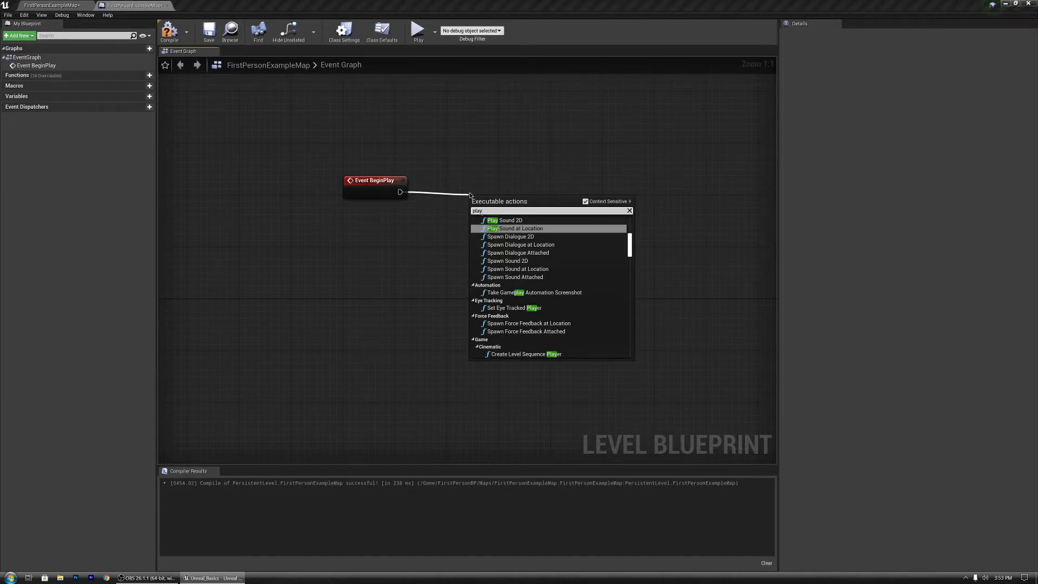
key("Return")
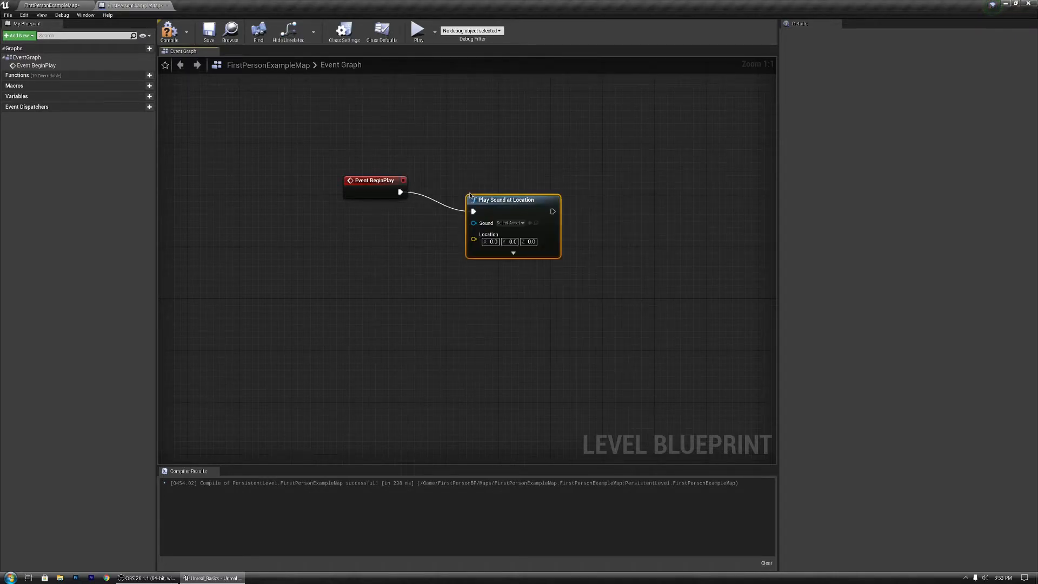
left_click_drag(520, 210, 504, 193)
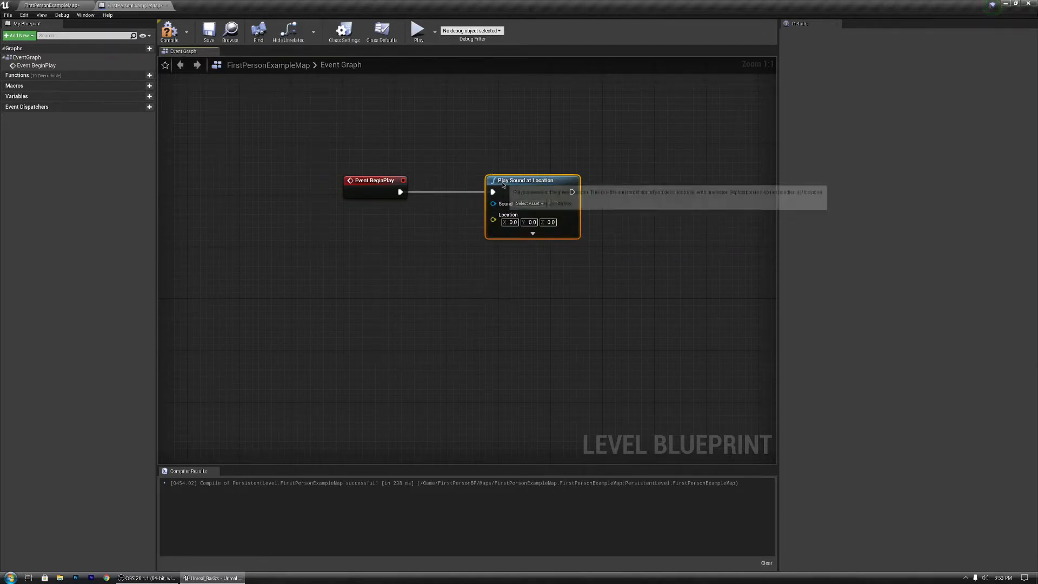
key("Delete")
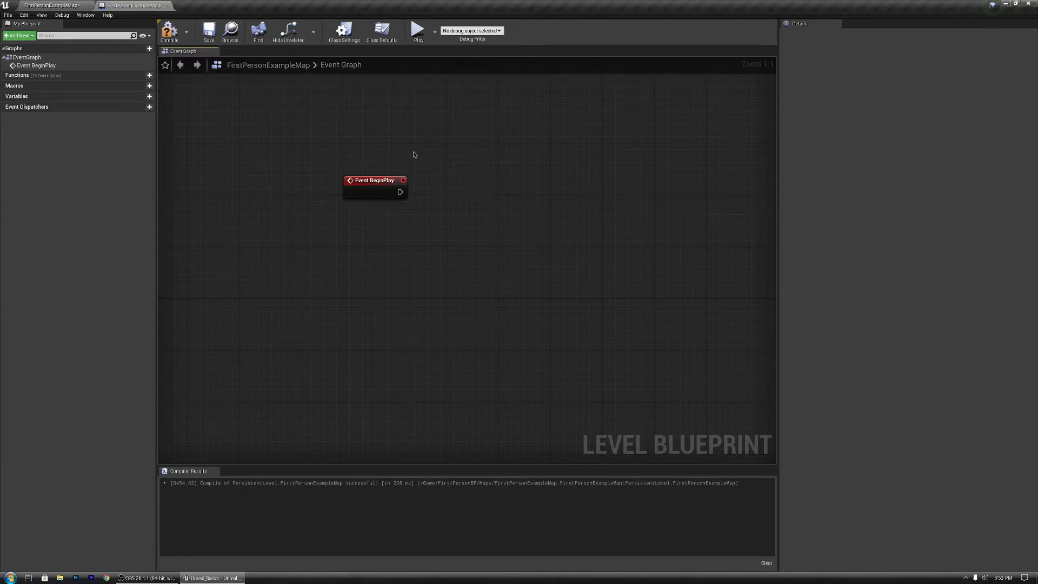
Step: Add a Play Sound 2D node connected to Event BeginPlay's execution output
left_click_drag(400, 192, 520, 195)
type("play")
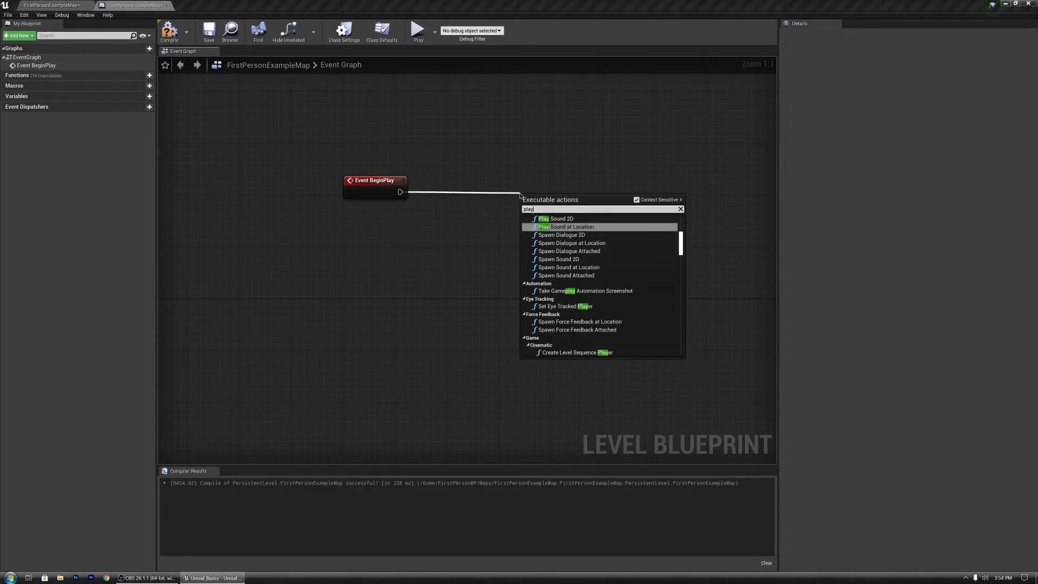
key("Up")
key("Return")
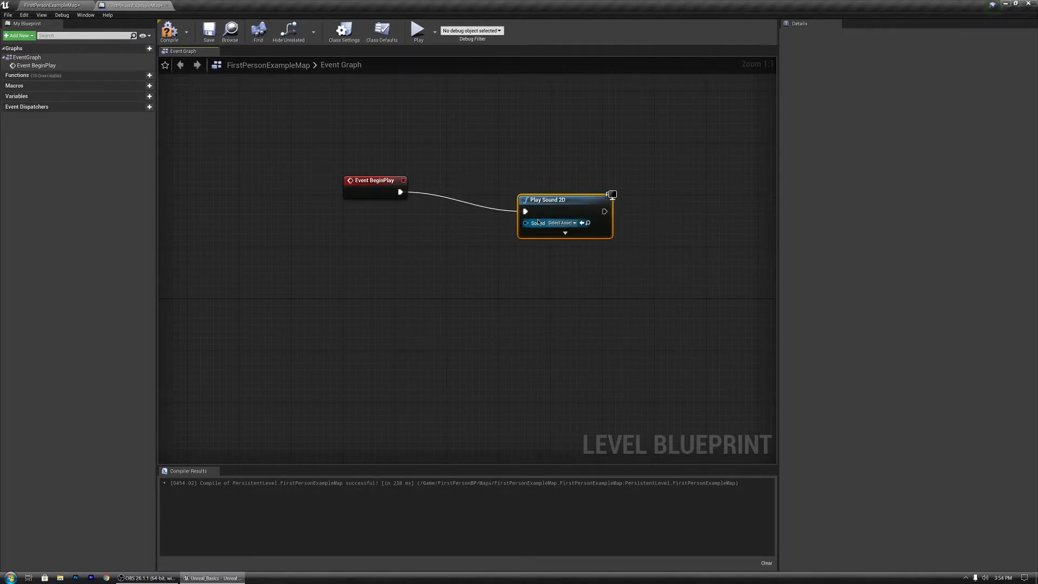
left_click_drag(533, 206, 475, 188)
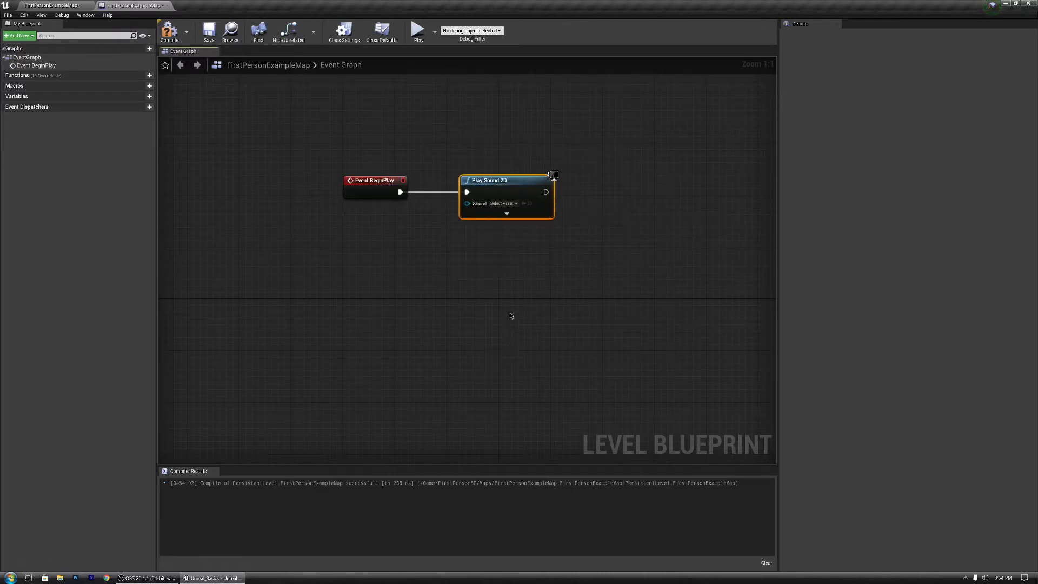
Step: Set the Play Sound 2D node's sound asset to Steam01_Cue
left_click(503, 203)
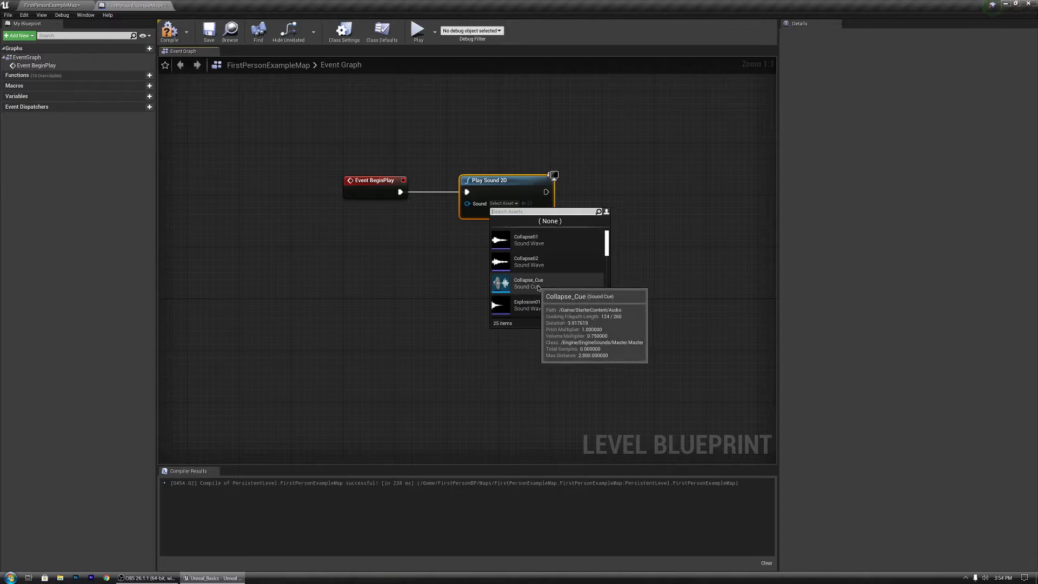
scroll(540, 288, "down", 5)
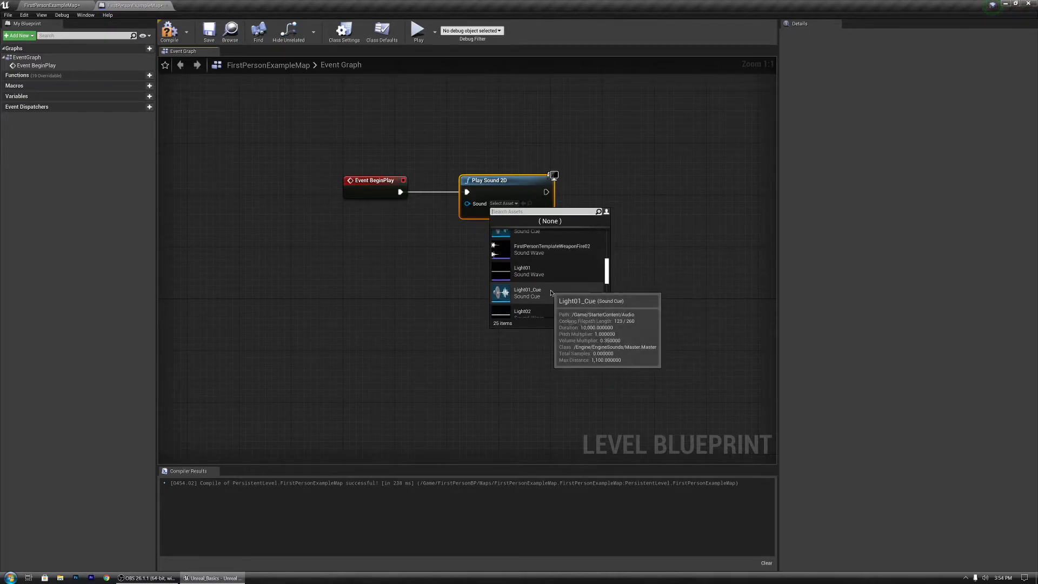
scroll(551, 292, "down", 5)
scroll(545, 305, "down", 1)
left_click(540, 304)
Step: Compile and save the level blueprint, returning to the map editor
left_click(170, 31)
left_click(209, 31)
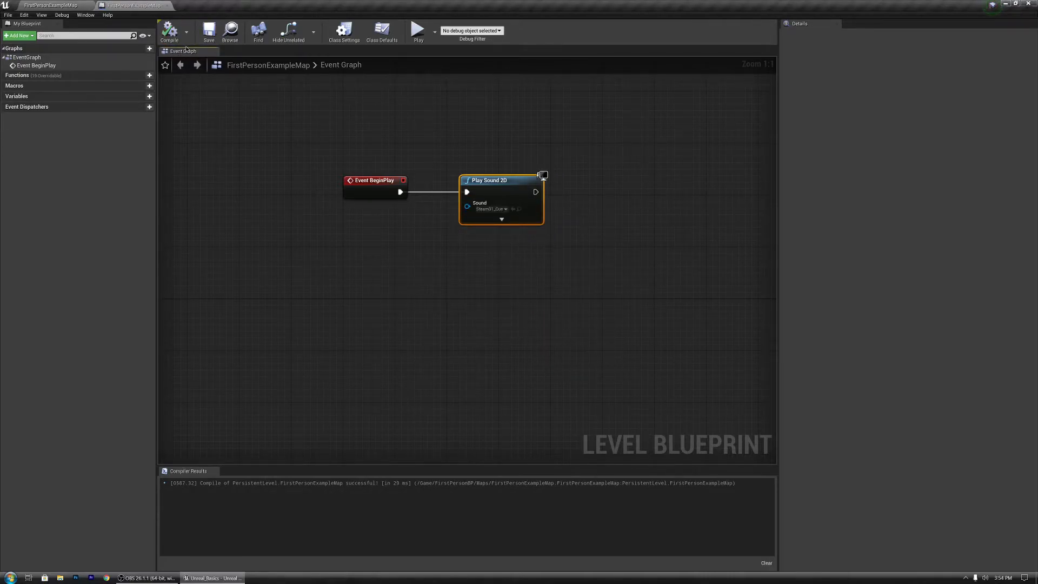
left_click(51, 5)
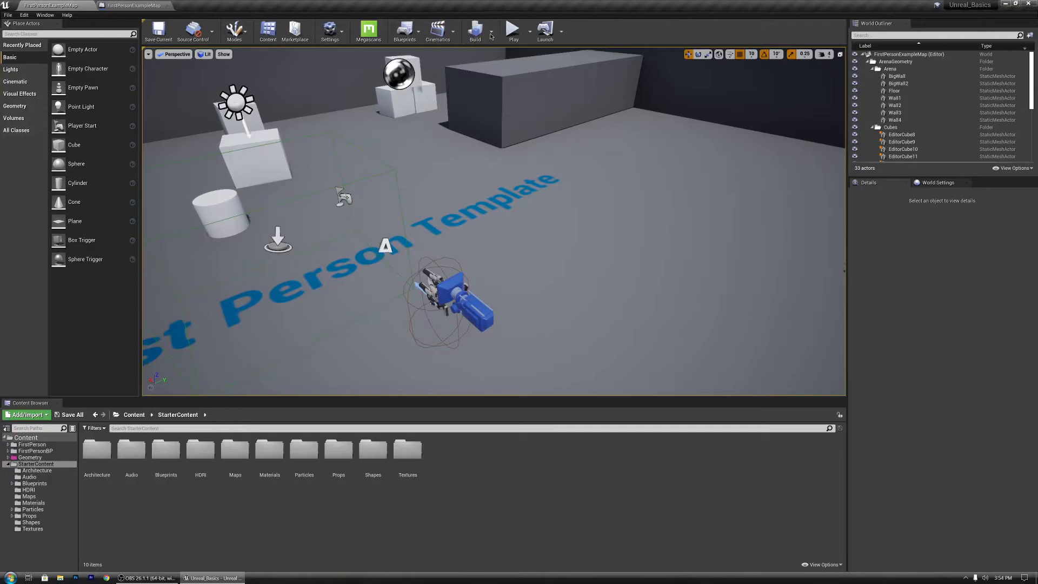
Step: Play the level in the editor viewport to test the start sound, then stop playing
left_click(514, 32)
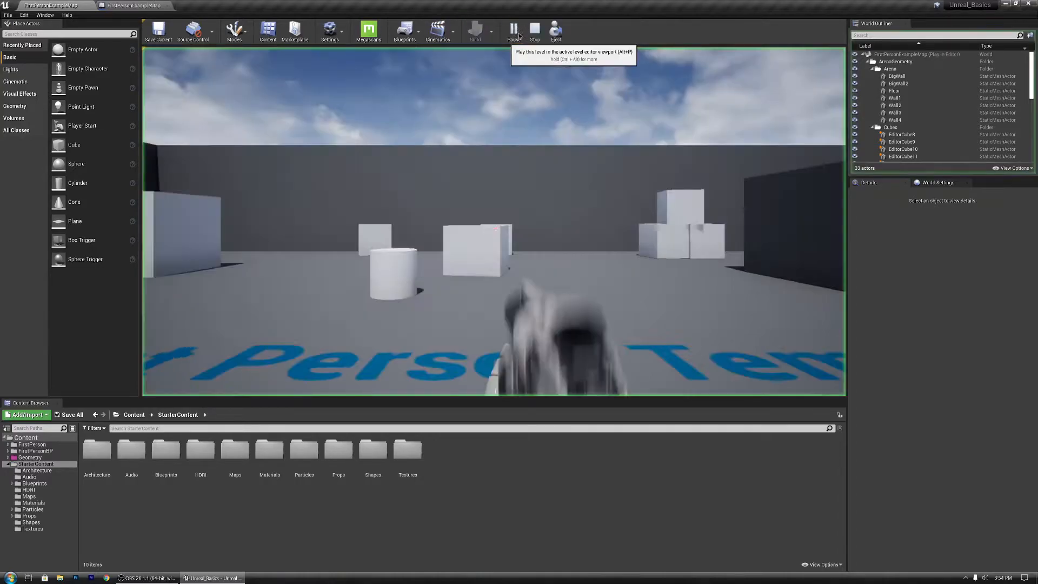
left_click(495, 229)
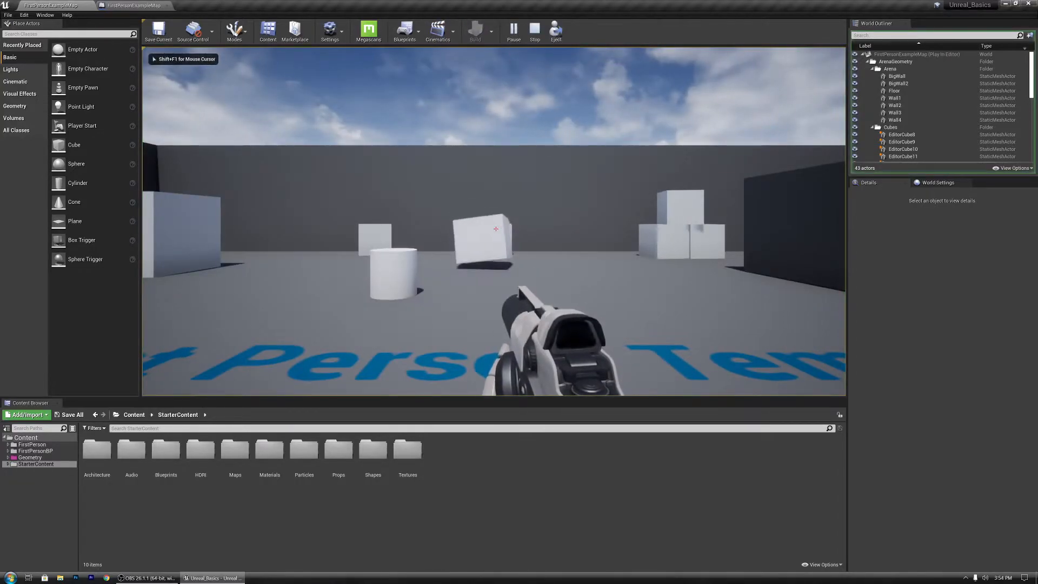
key("shift+F1")
key("Escape")
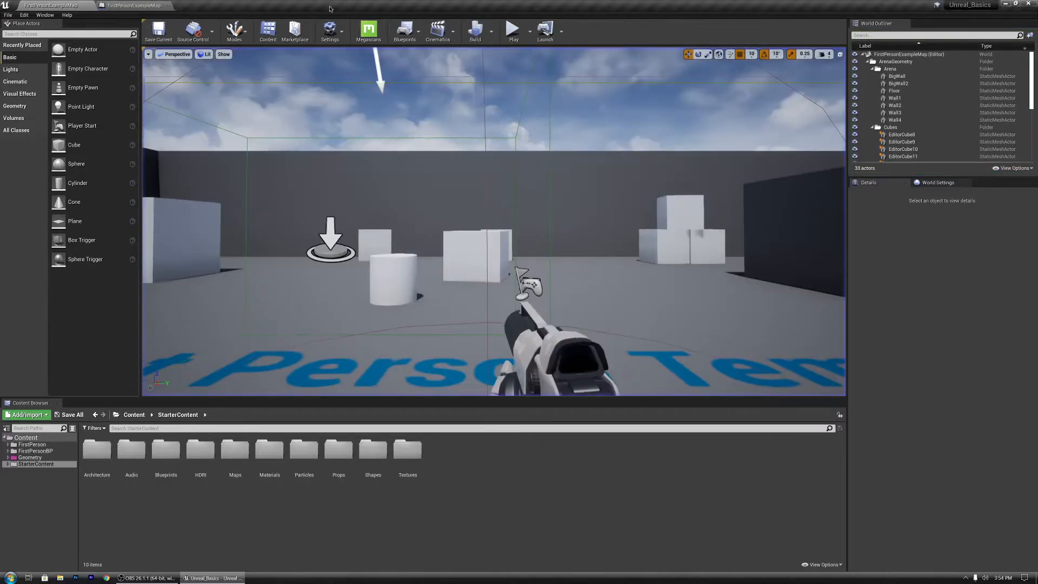
Step: Set the Play Sound 2D node's sound to Starter_Music_Cue, then compile and save the blueprint
left_click(134, 6)
left_click(492, 206)
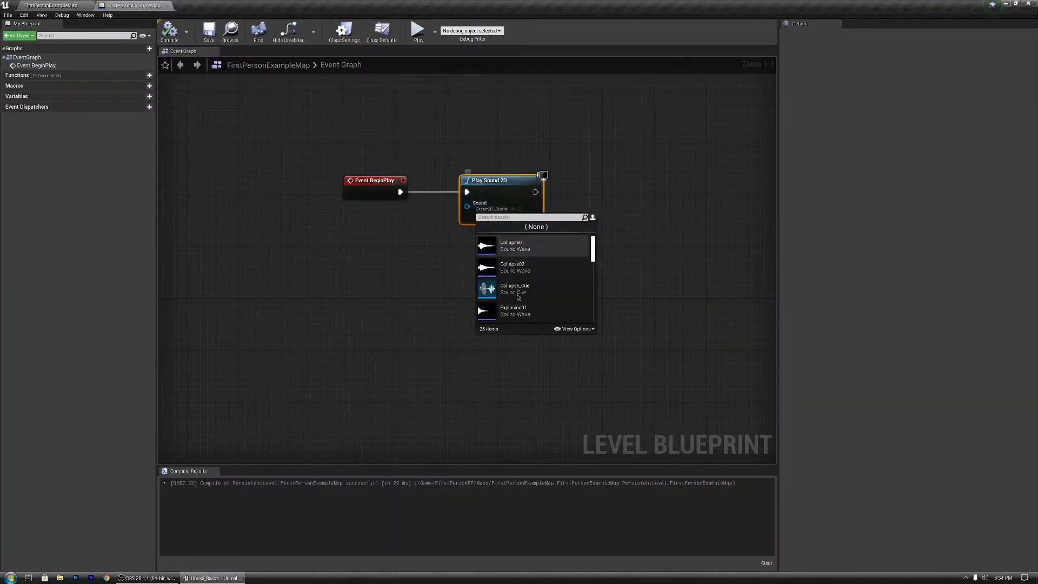
scroll(539, 304, "down", 4)
scroll(539, 304, "down", 6)
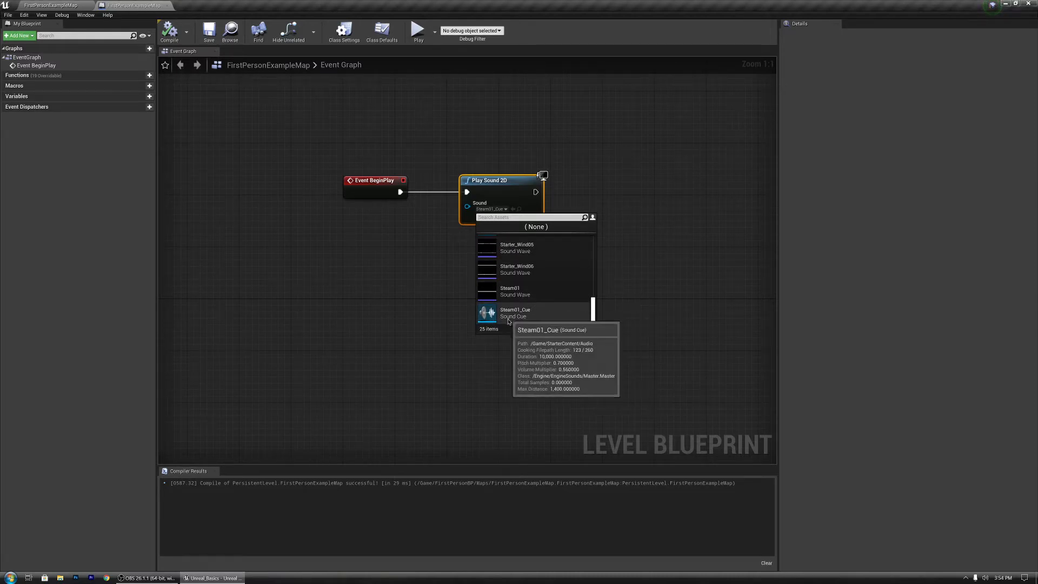
scroll(522, 281, "up", 3)
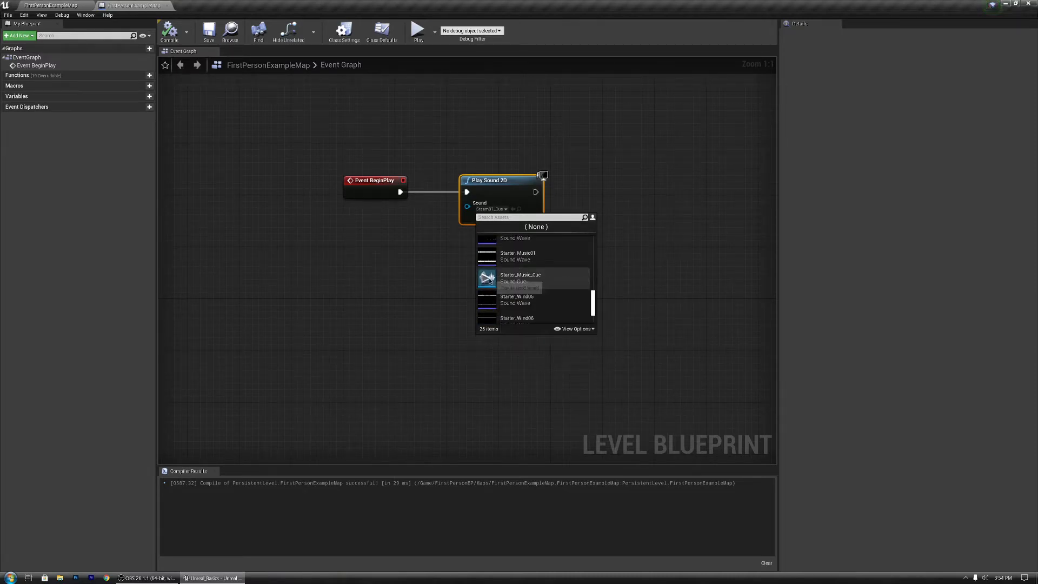
left_click(508, 284)
left_click(169, 31)
left_click(216, 33)
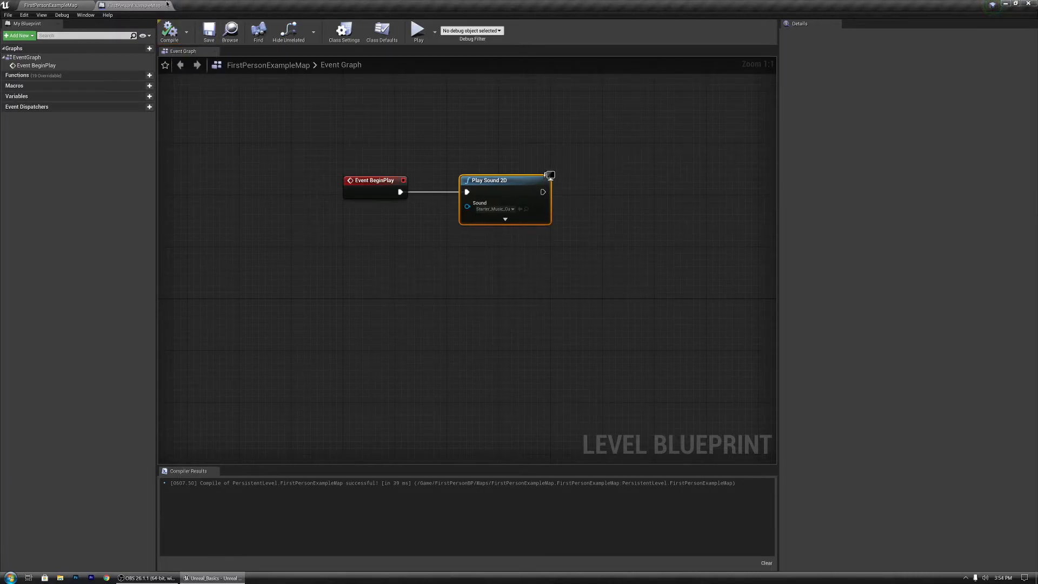
Step: Play the level in the viewport, walking and shooting around to hear the new music, then exit
left_click(169, 5)
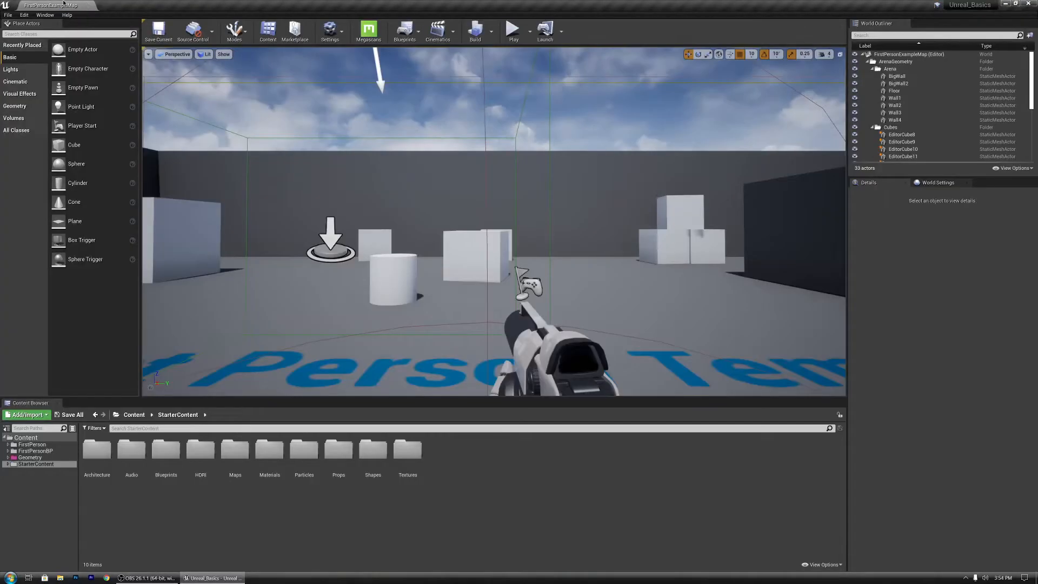
left_click(513, 30)
left_click(496, 229)
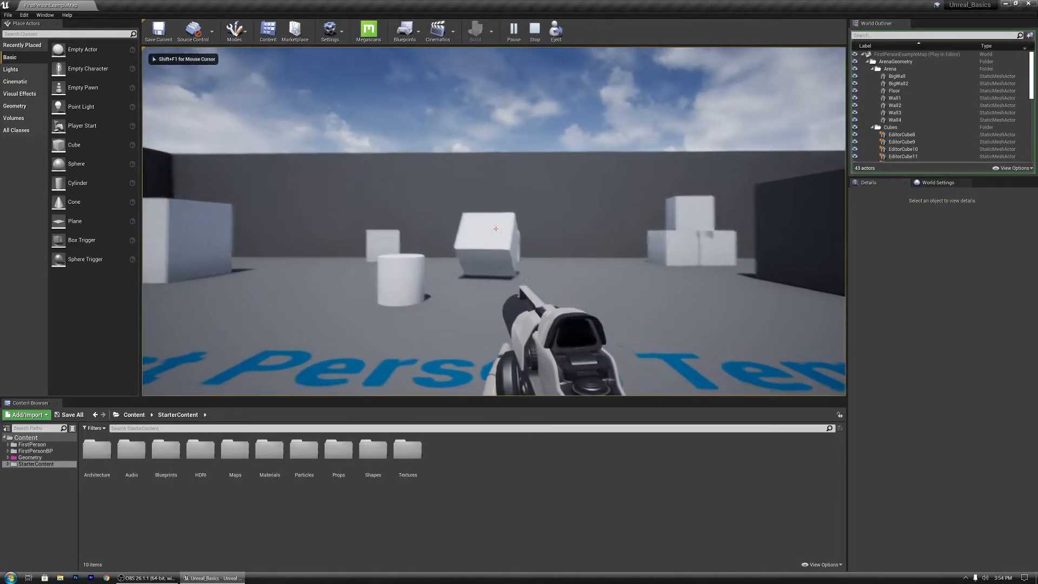
key("w")
left_click(496, 229)
key("w")
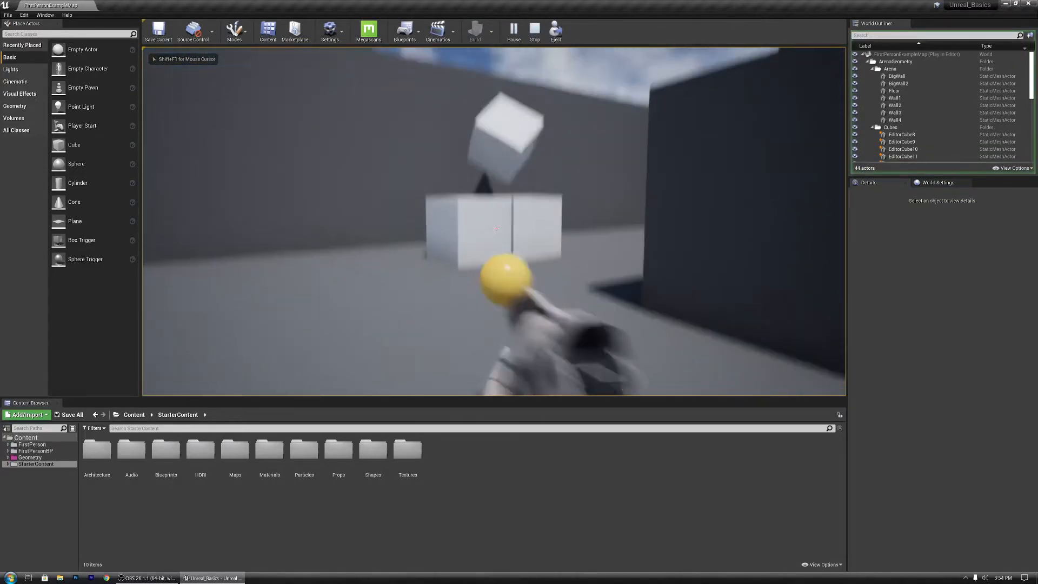
left_click(496, 228)
left_click(495, 229)
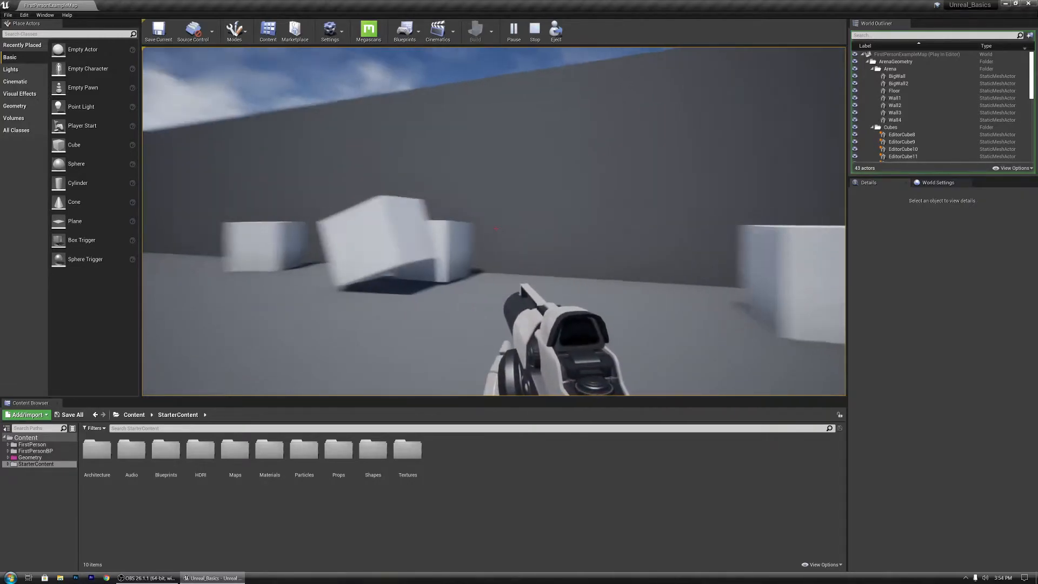
left_click(495, 229)
key("w")
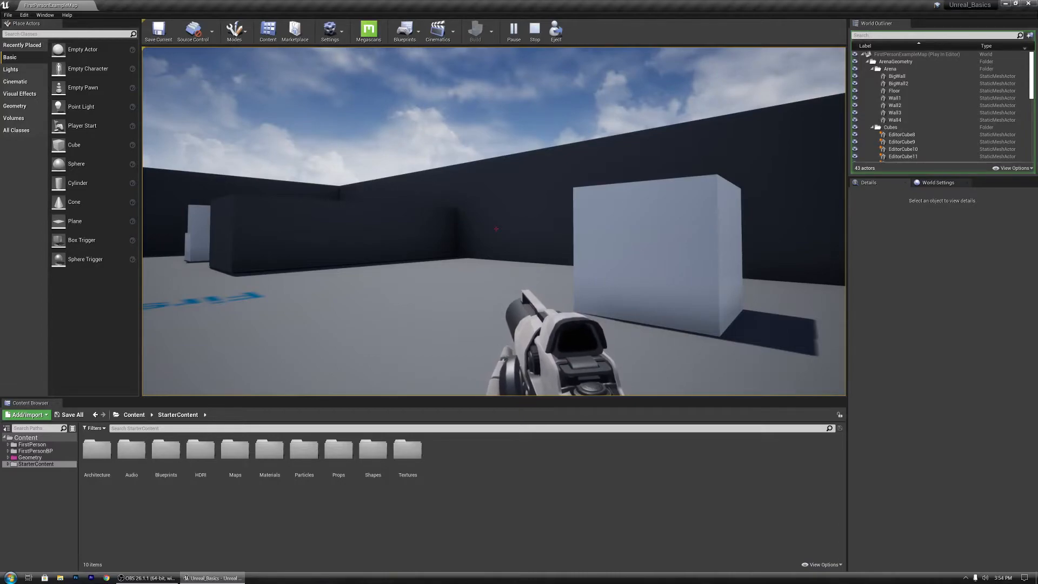
key("Escape")
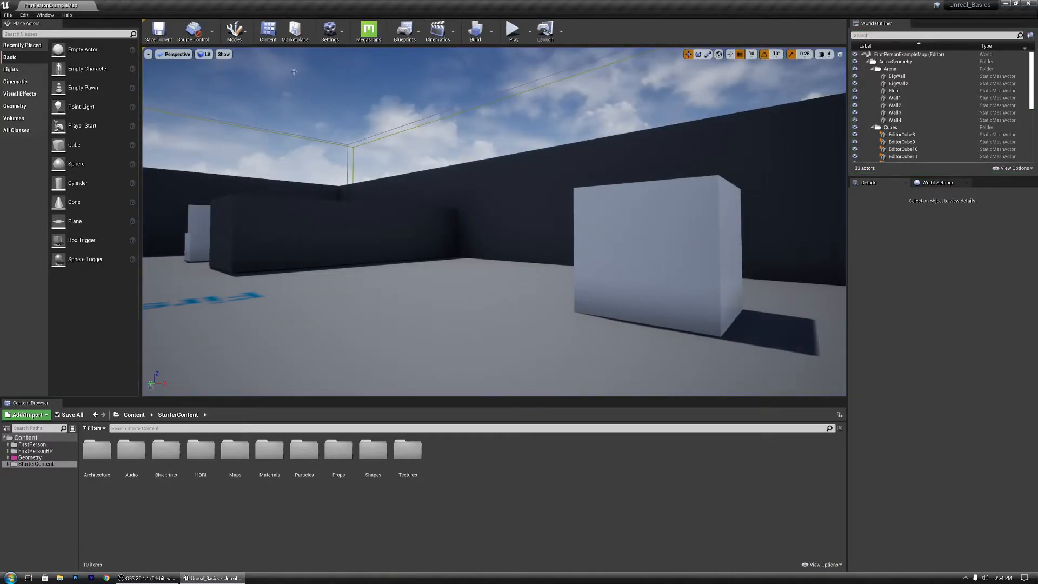
Step: Reopen the Level Blueprint
left_click(405, 29)
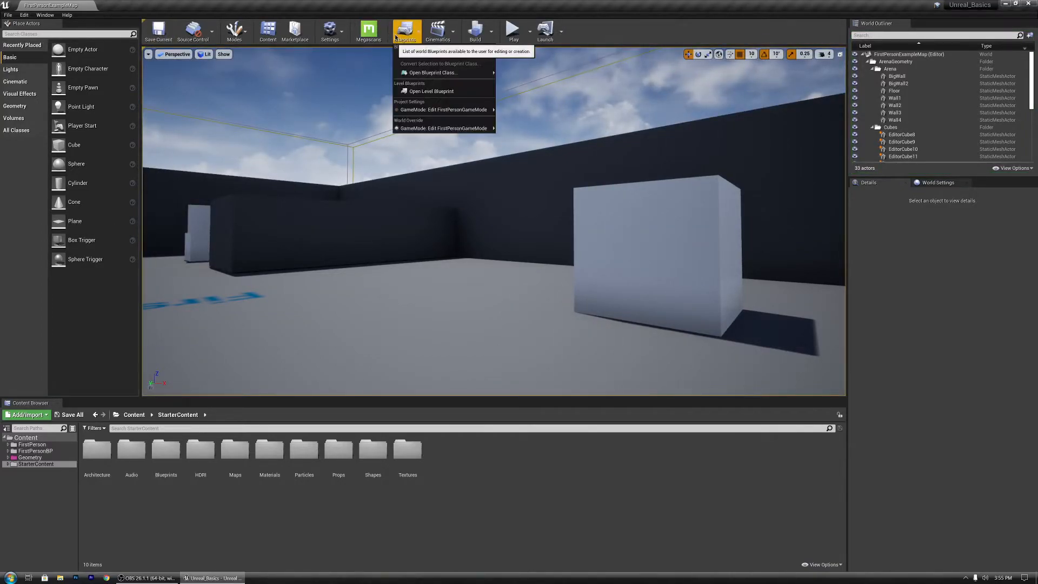
left_click(415, 92)
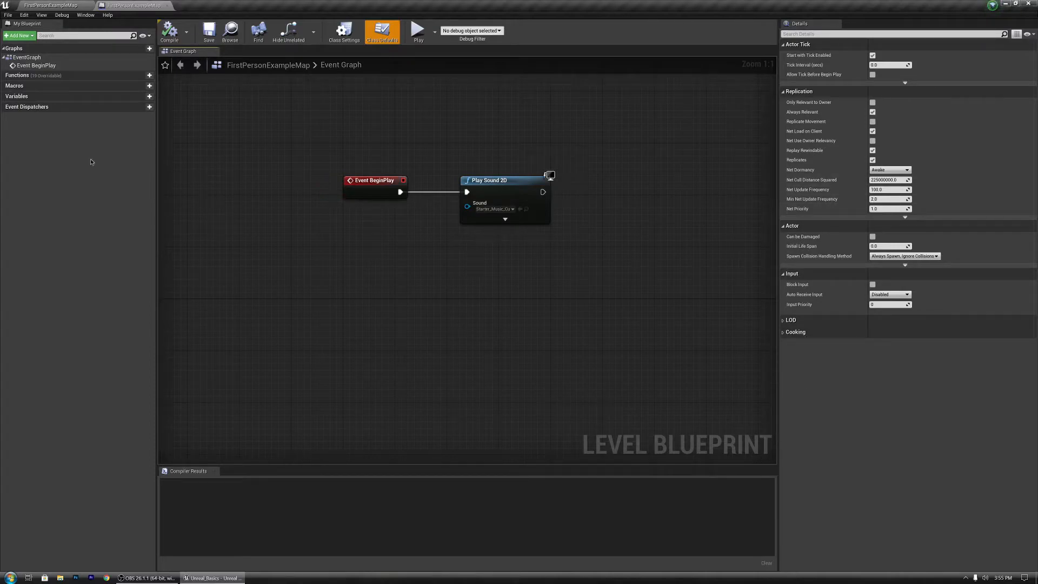
left_click(105, 76)
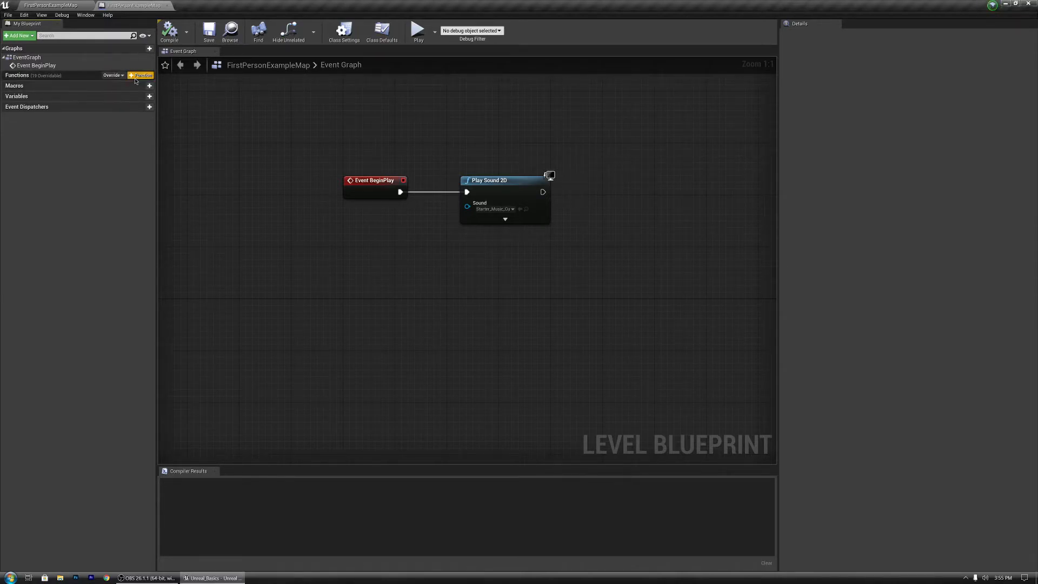
left_click(112, 76)
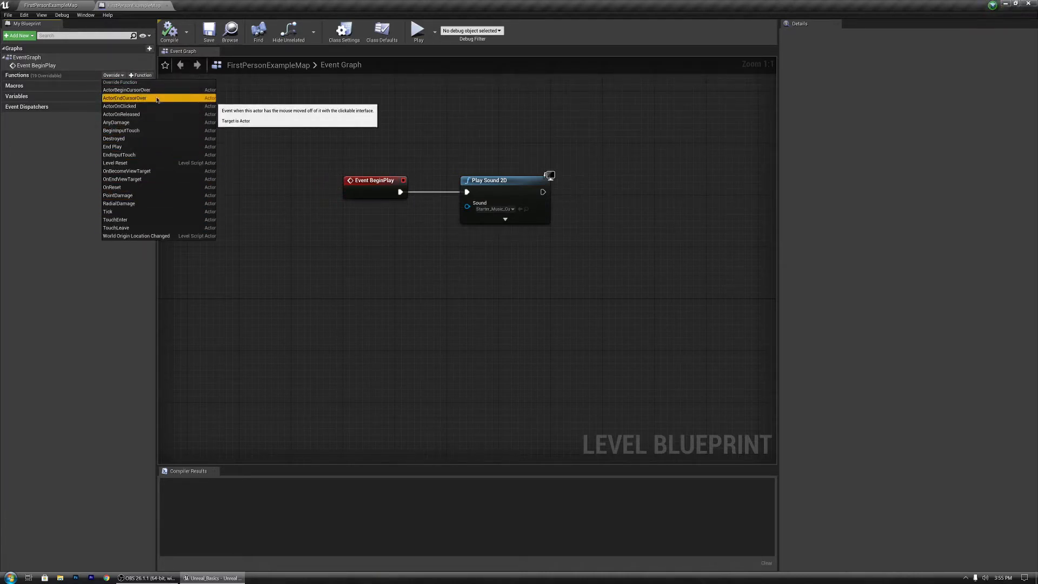
left_click(33, 190)
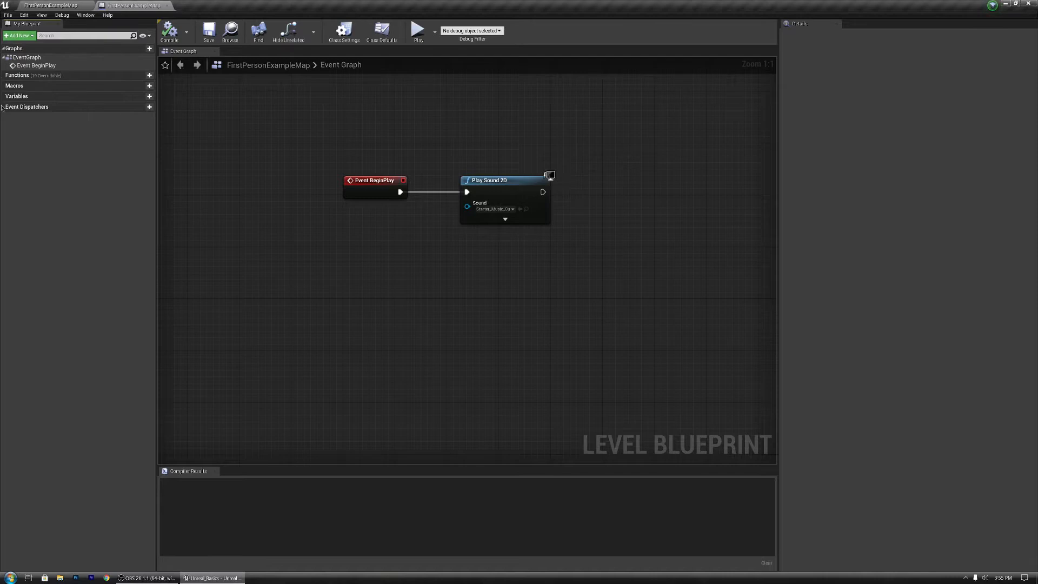
Step: Add a new Boolean variable to the Level Blueprint, browsing the available variable types
left_click(142, 97)
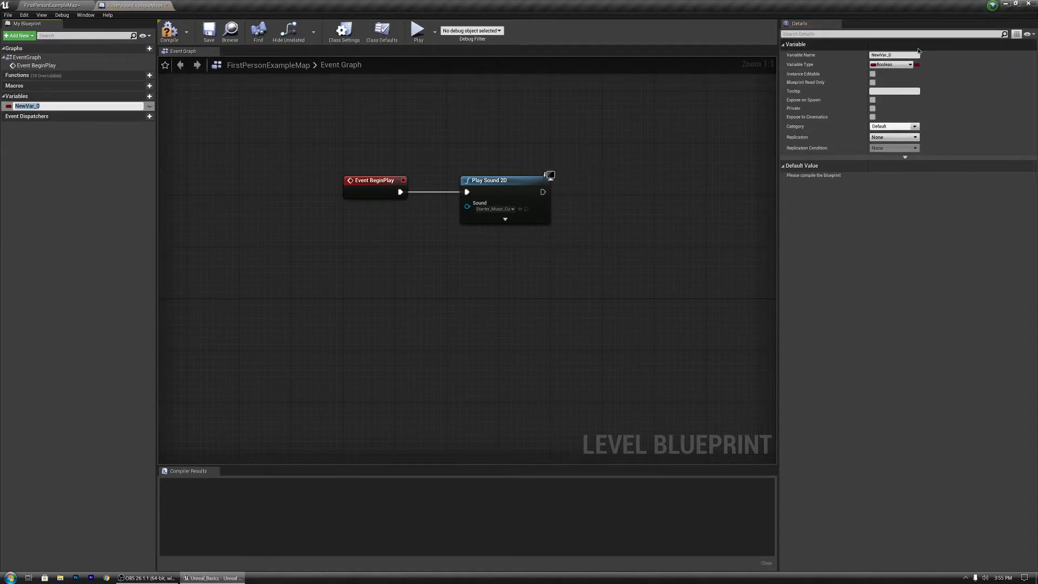
left_click(893, 65)
left_click(891, 64)
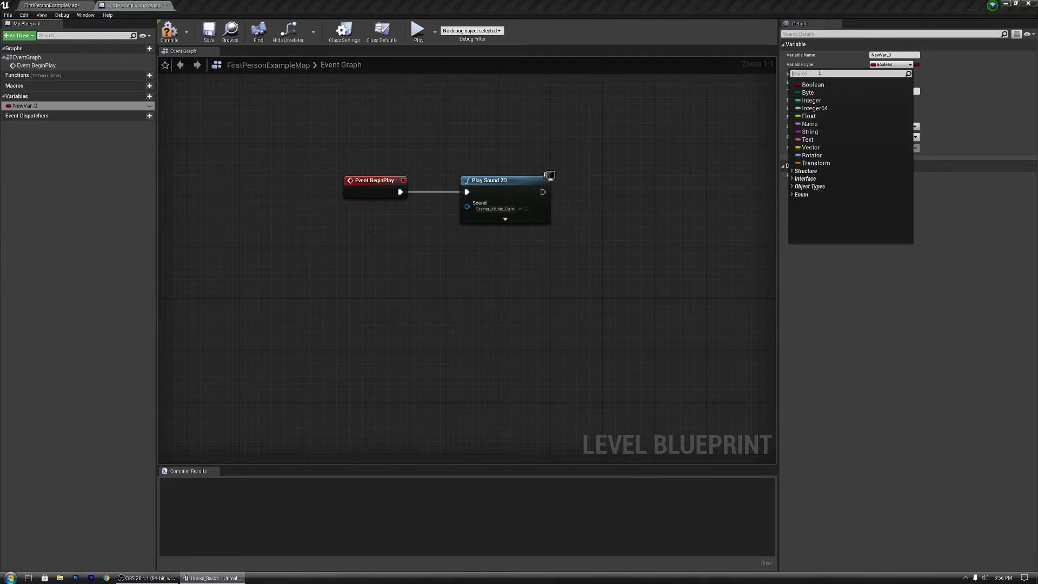
type("double")
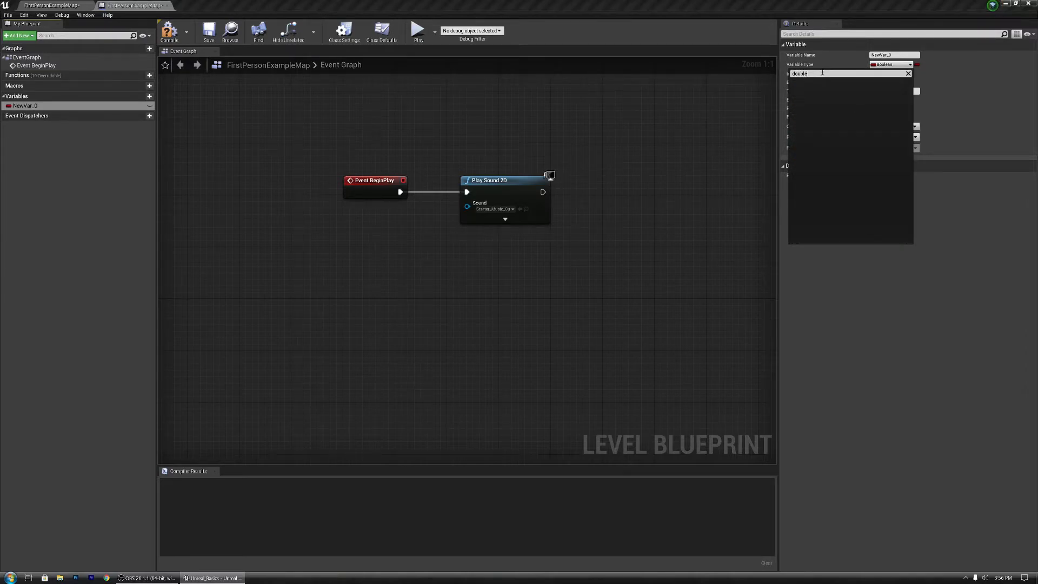
key("BackSpace")
key("BackSpace")
key("BackSpace")
key("BackSpace")
key("BackSpace")
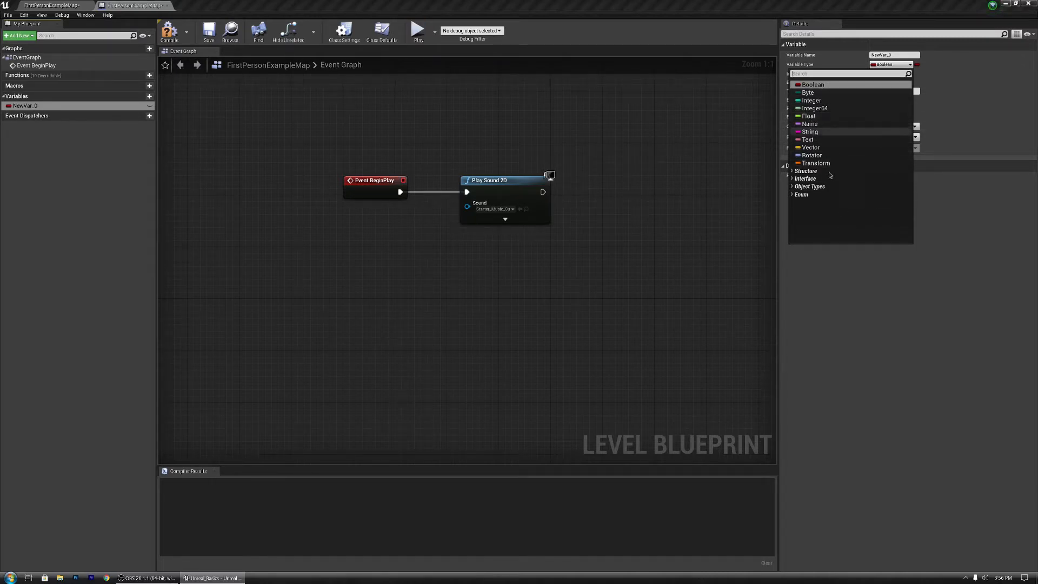
left_click(796, 179)
left_click(796, 179)
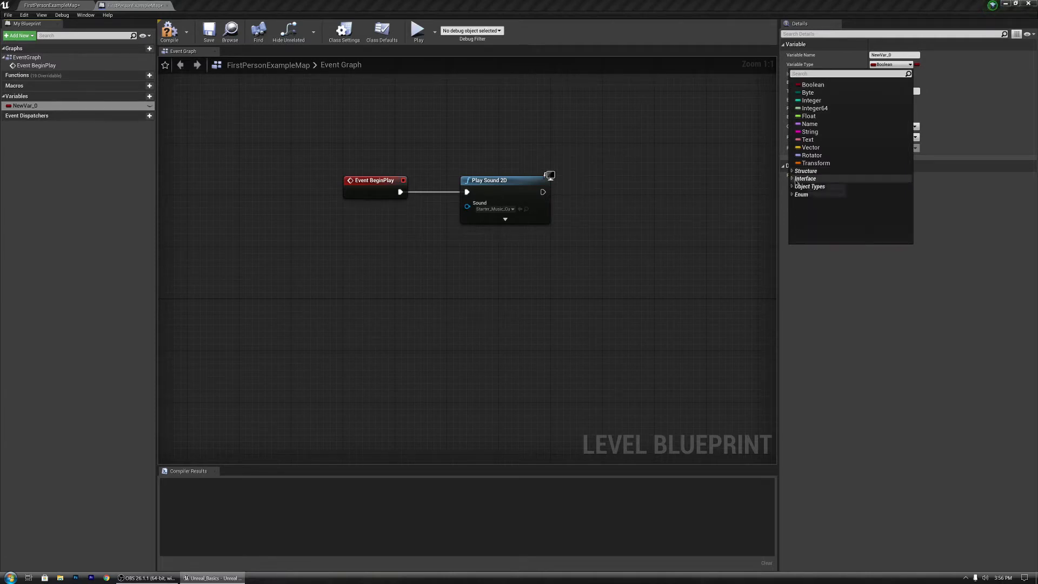
left_click(795, 181)
left_click(796, 181)
left_click(796, 188)
left_click(796, 188)
left_click(813, 85)
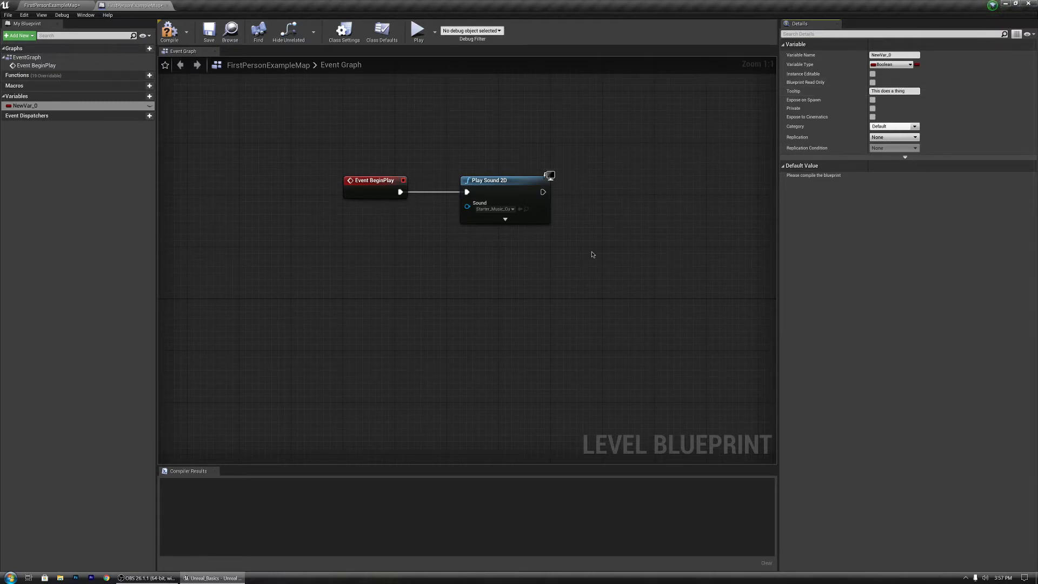
Step: Place a getter node for NewVar_0 in the event graph below Event BeginPlay
left_click_drag(25, 105, 624, 295)
left_click(635, 299)
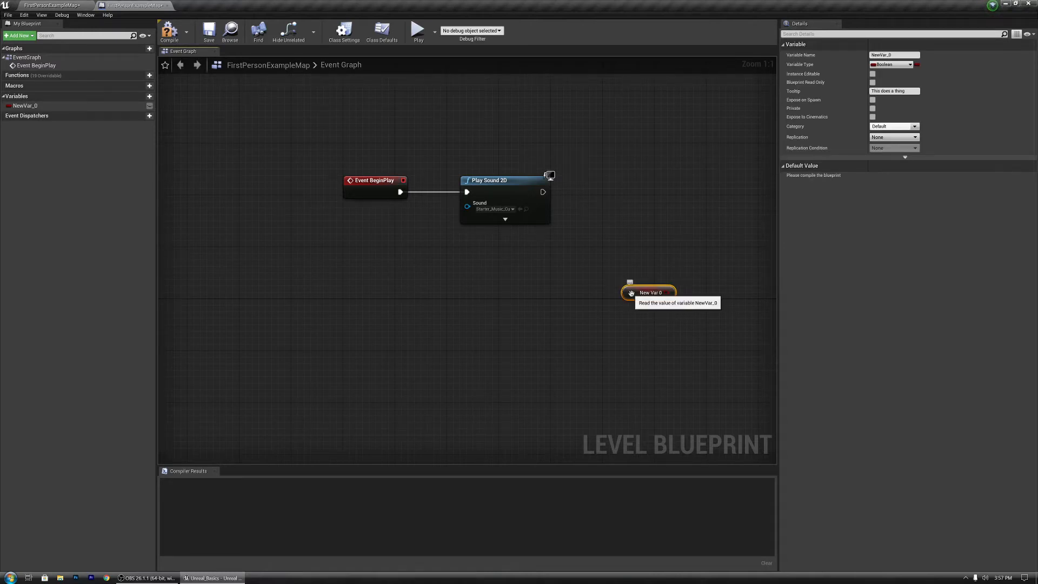
left_click_drag(631, 293, 339, 267)
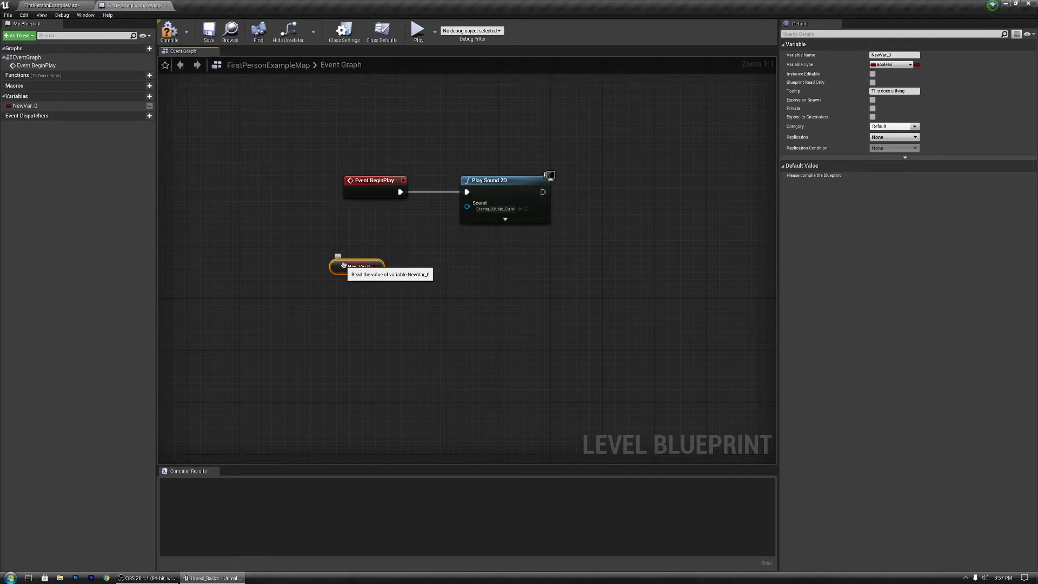
left_click(273, 375)
Step: Compile the blueprint and toggle NewVar_0's Boolean default value
left_click(25, 105)
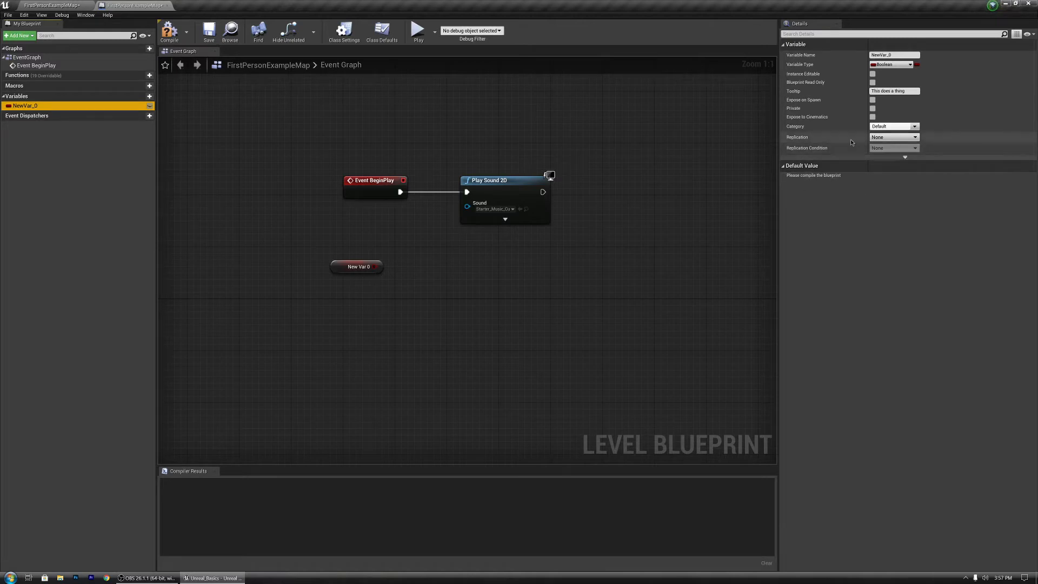
left_click(169, 31)
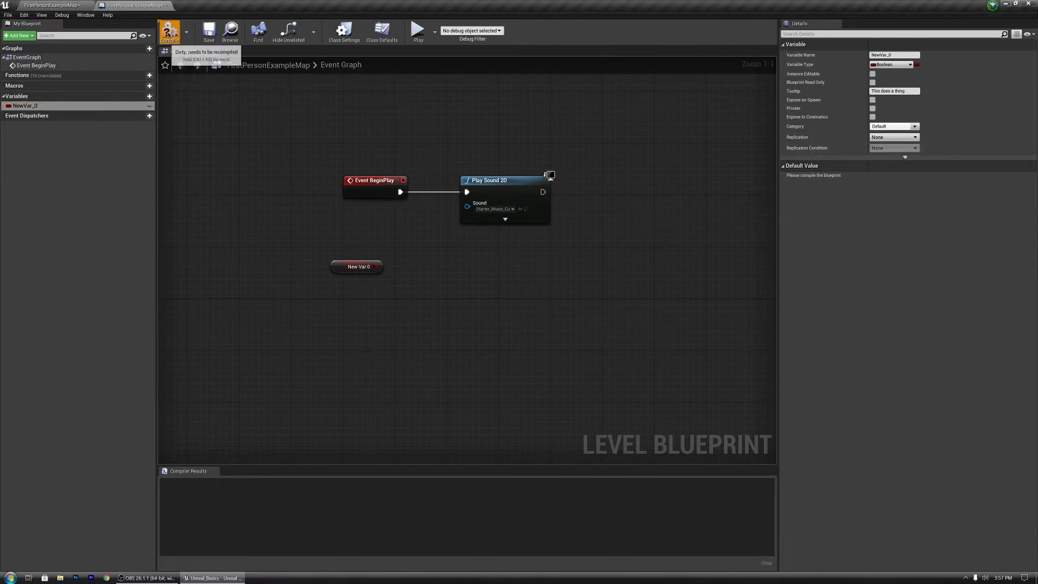
left_click(875, 178)
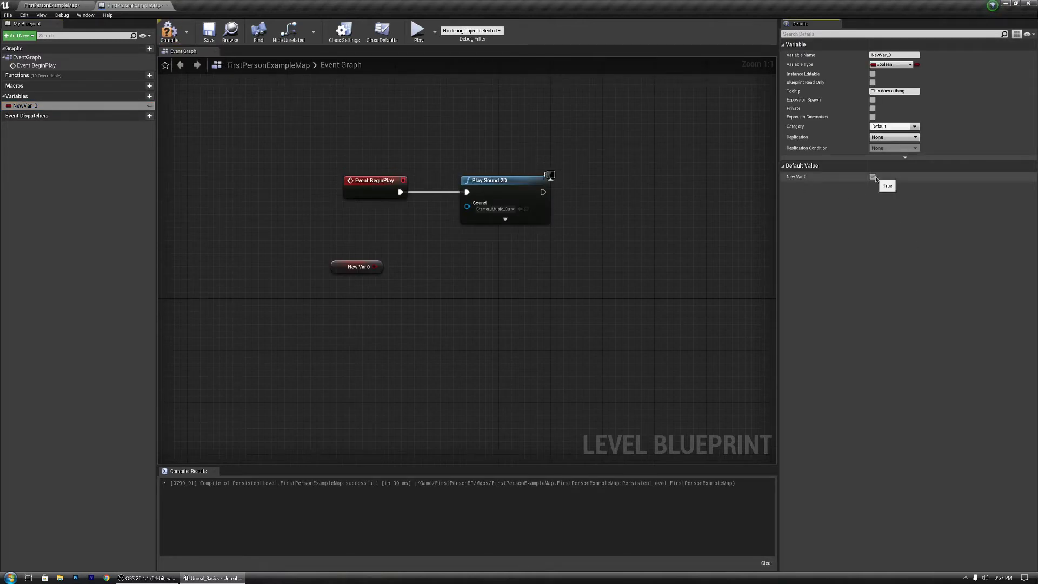
left_click(872, 177)
Step: Change NewVar_0's variable type to String, confirming the type change
left_click_drag(337, 272, 452, 271)
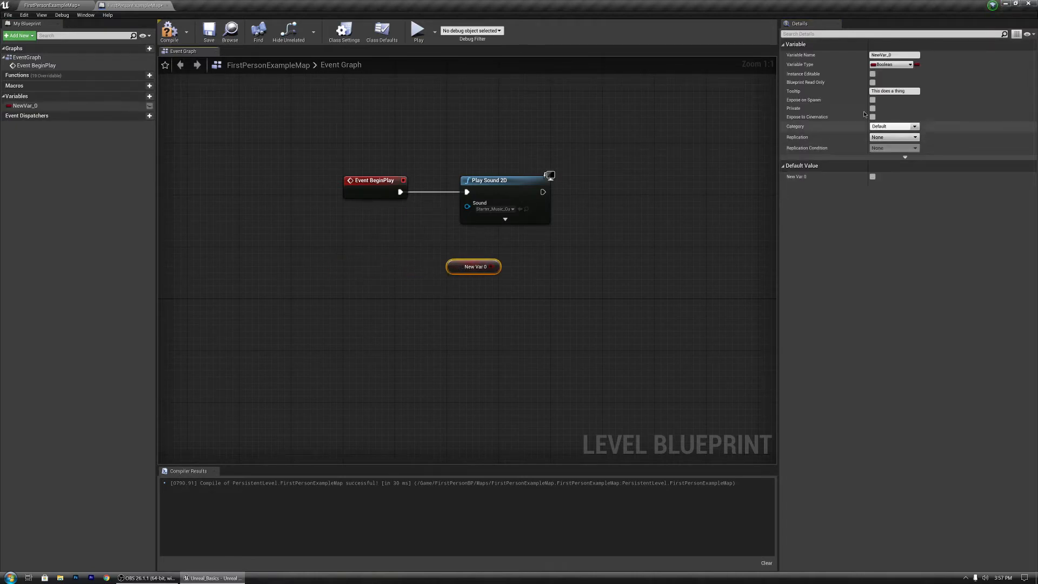
left_click(891, 64)
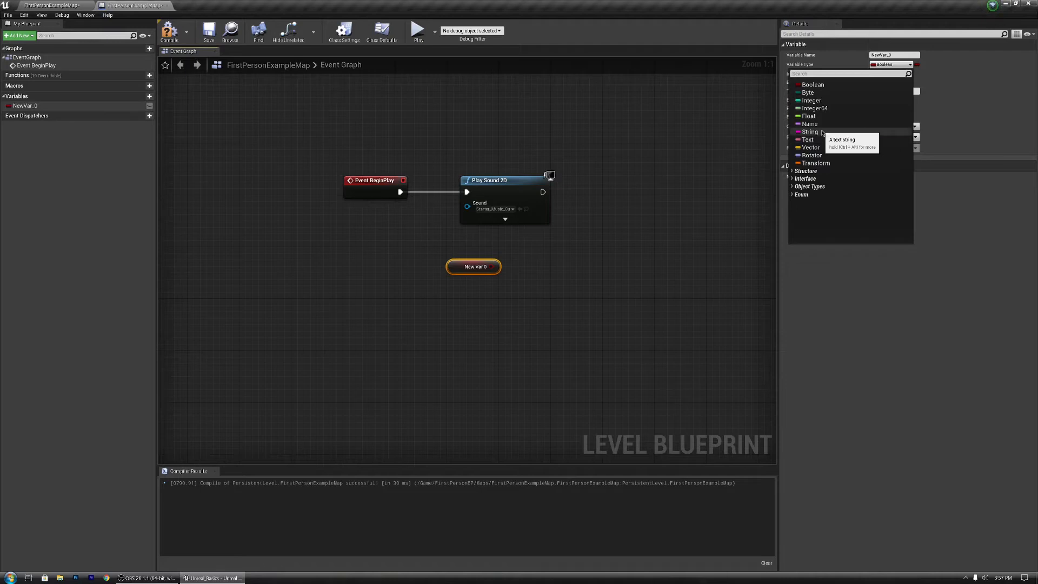
left_click(831, 140)
left_click(563, 309)
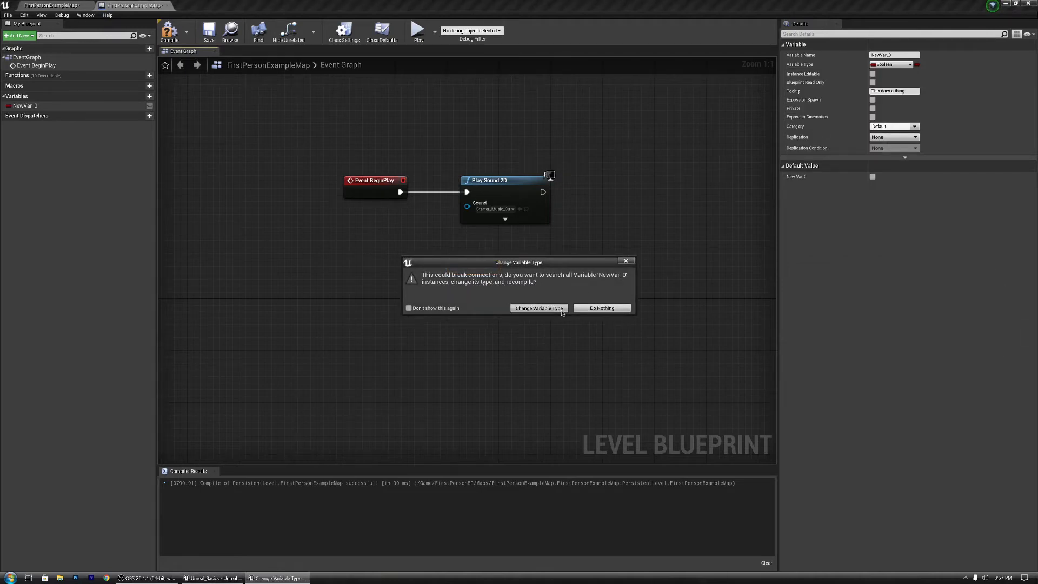
left_click(712, 167)
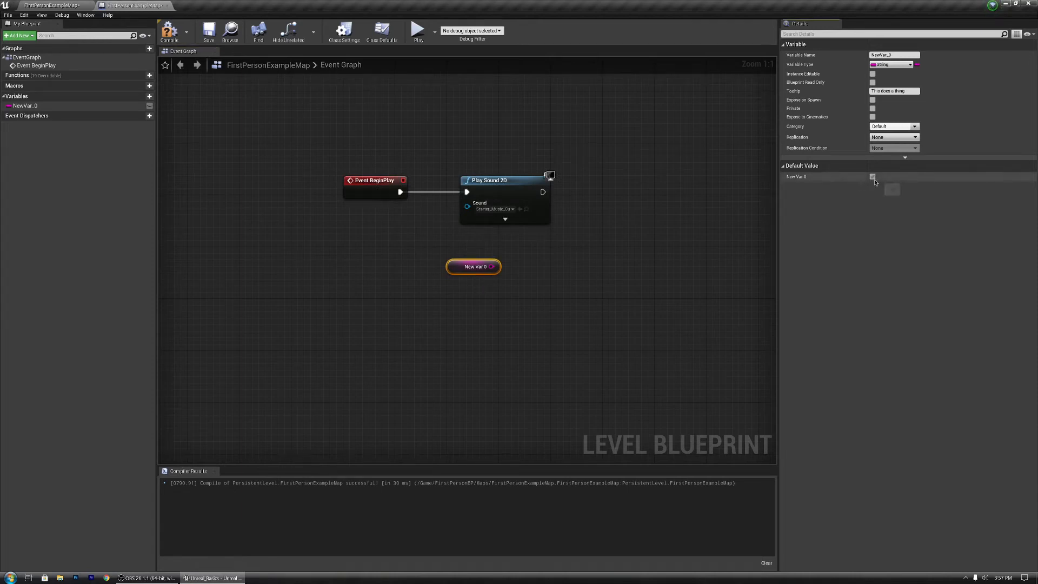
Step: Compile the blueprint, set NewVar_0's default value to hgfsdghdfgh, and save
left_click(169, 32)
left_click(206, 33)
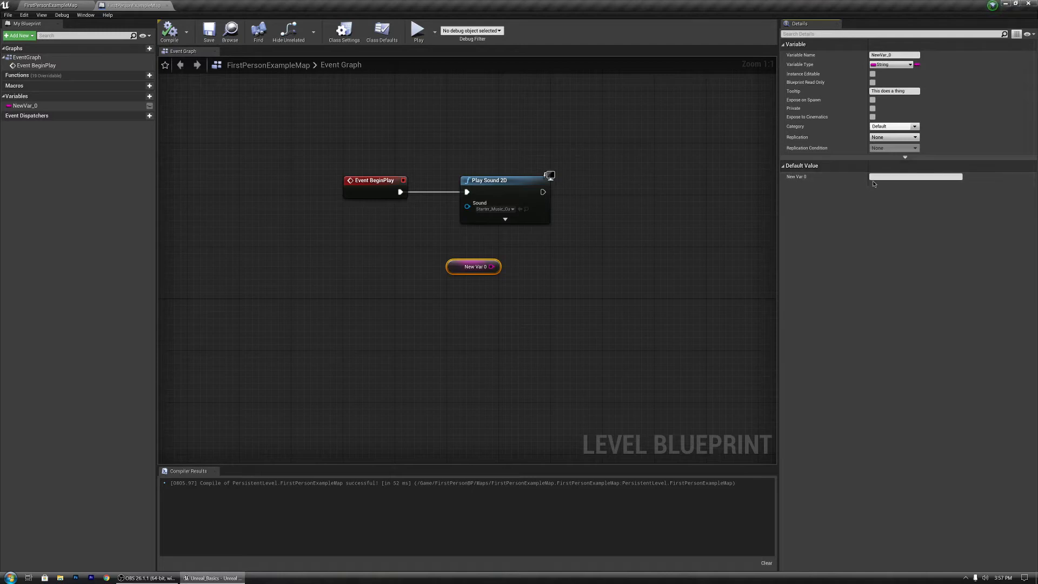
left_click(893, 175)
type("hgfsdghdfgh")
left_click(209, 31)
Step: Delete the NewVar_0 getter node from the event graph
left_click_drag(468, 268, 387, 236)
key("Delete")
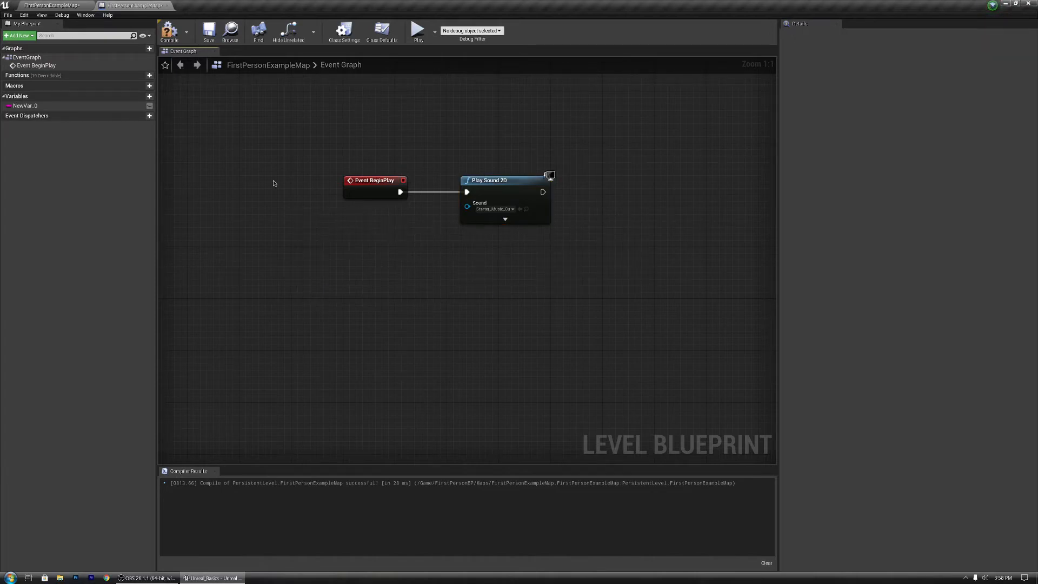
Step: Delete the NewVar_0 variable from the blueprint and nudge the Play Sound 2D node slightly left
left_click(66, 109)
key("Delete")
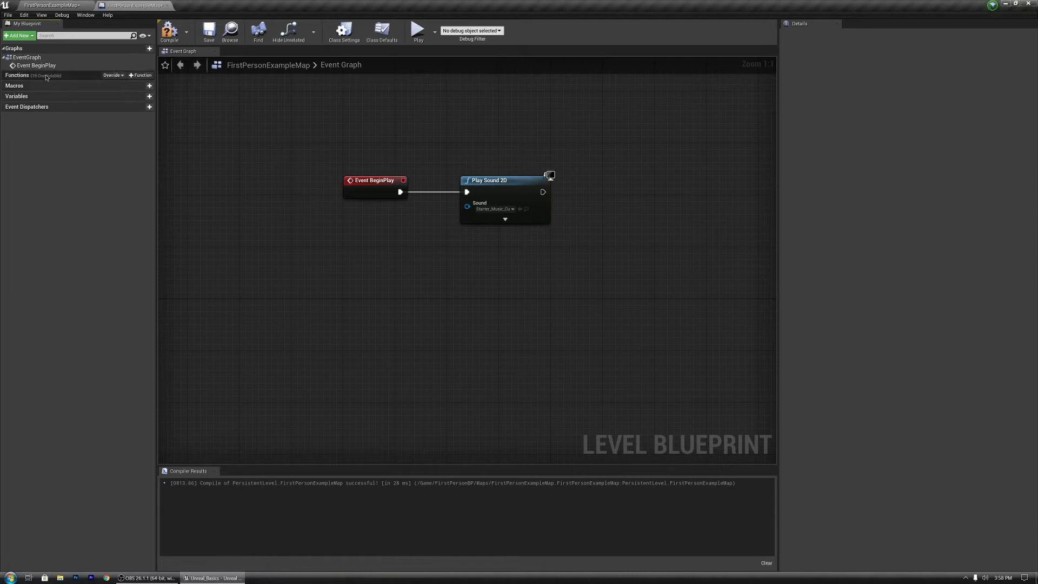
mouse_move(522, 193)
left_mouse_down()
mouse_move(503, 213)
mouse_move(516, 193)
left_mouse_up()
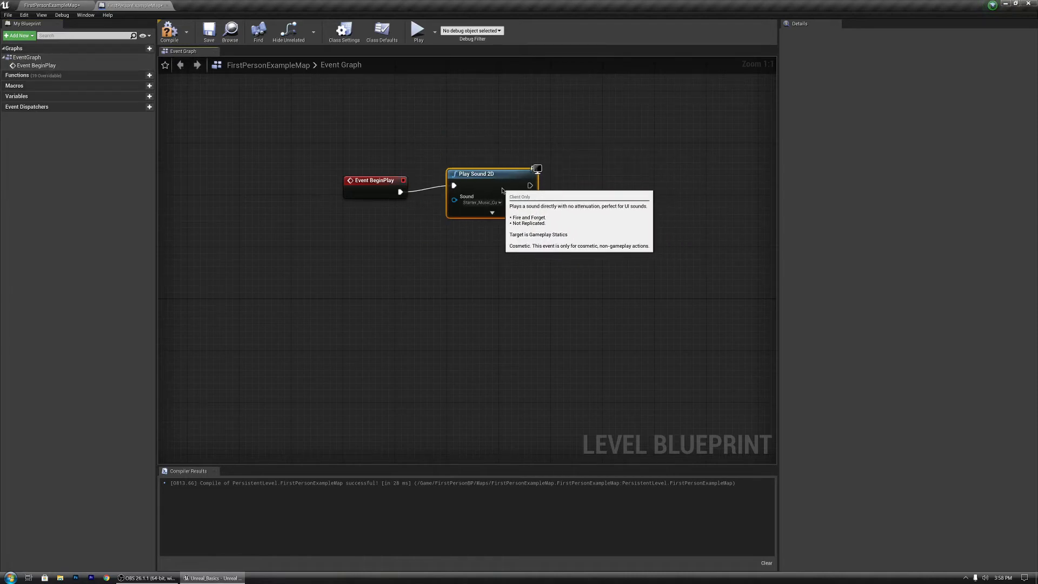
Step: Switch to the level editor and play the level in the viewport to hear the sound, then stop playing
mouse_move(333, 3)
left_mouse_down()
mouse_move(624, 301)
mouse_move(332, 1)
left_mouse_up()
left_click(68, 6)
left_click(134, 5)
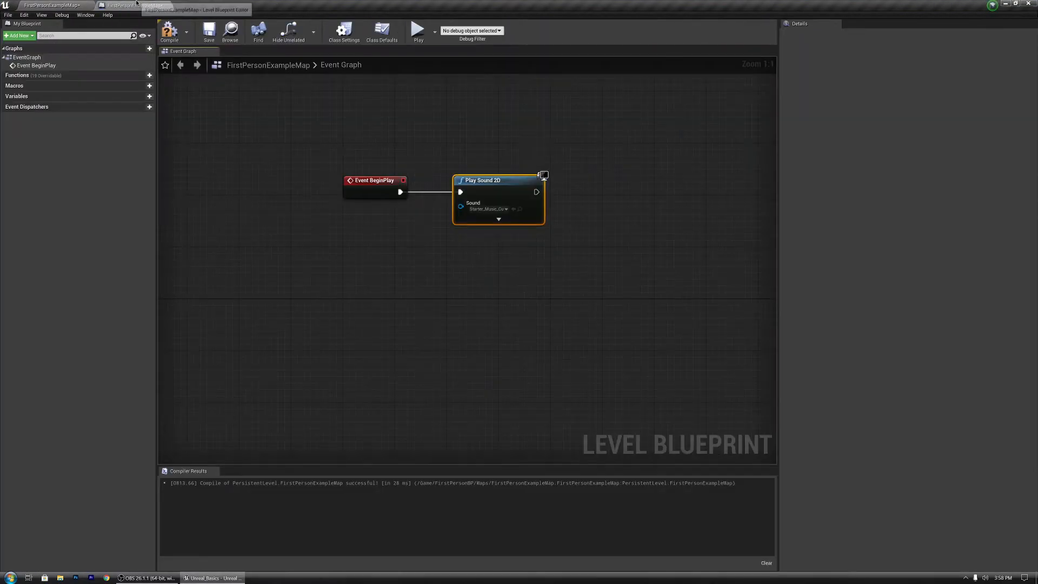
left_click(52, 5)
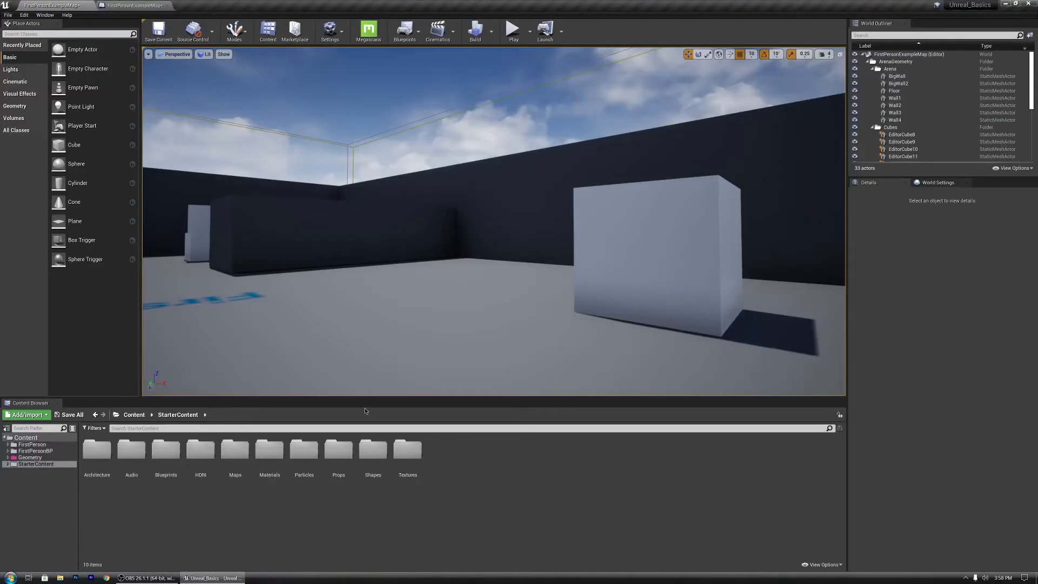
left_click(512, 29)
left_click(496, 229)
key("w")
left_click(496, 229)
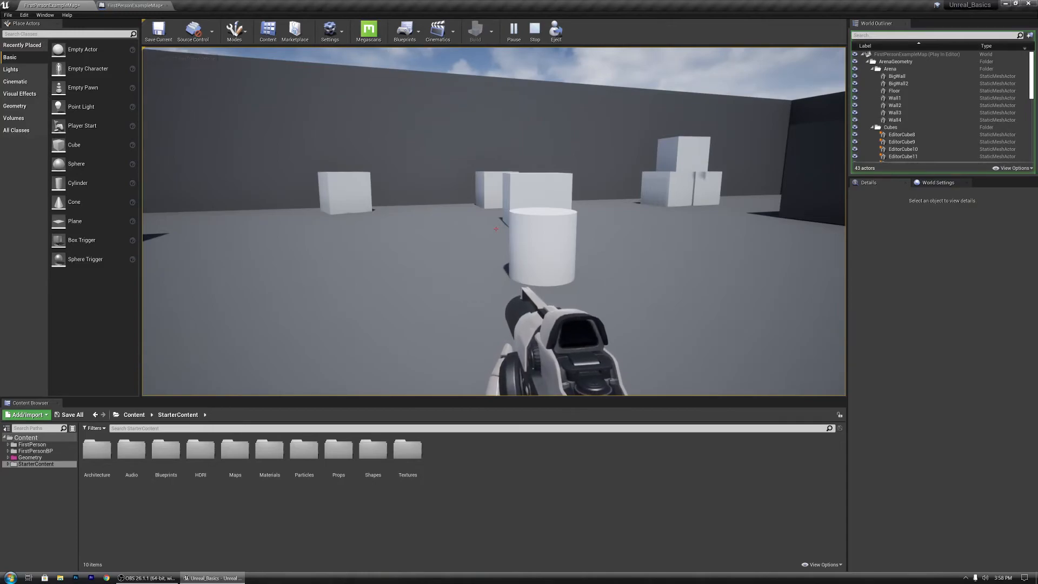
key("Escape")
right_click_drag(544, 281, 476, 316)
key("s")
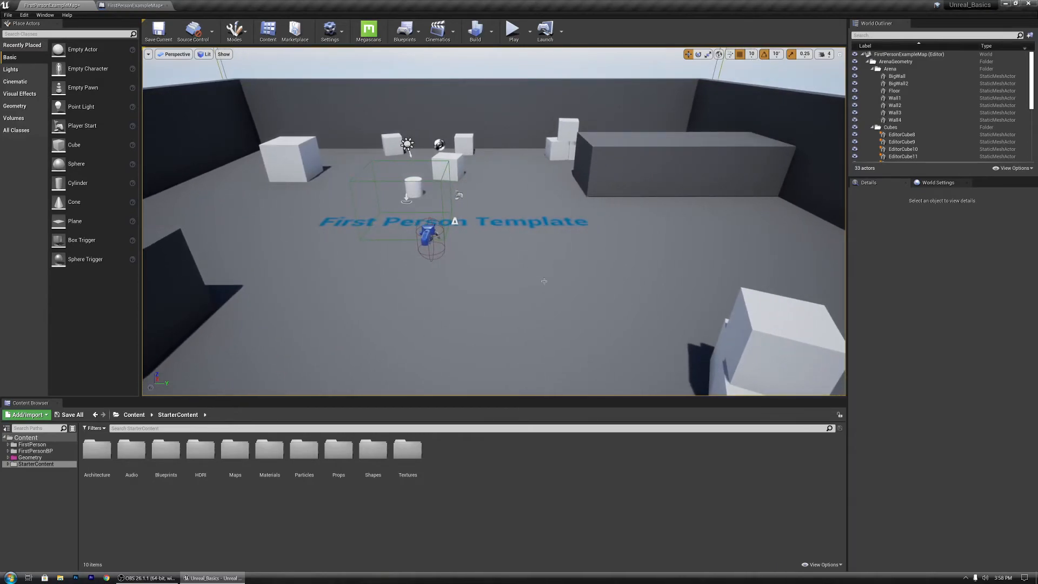
right_click_drag(487, 123, 416, 167)
key("d")
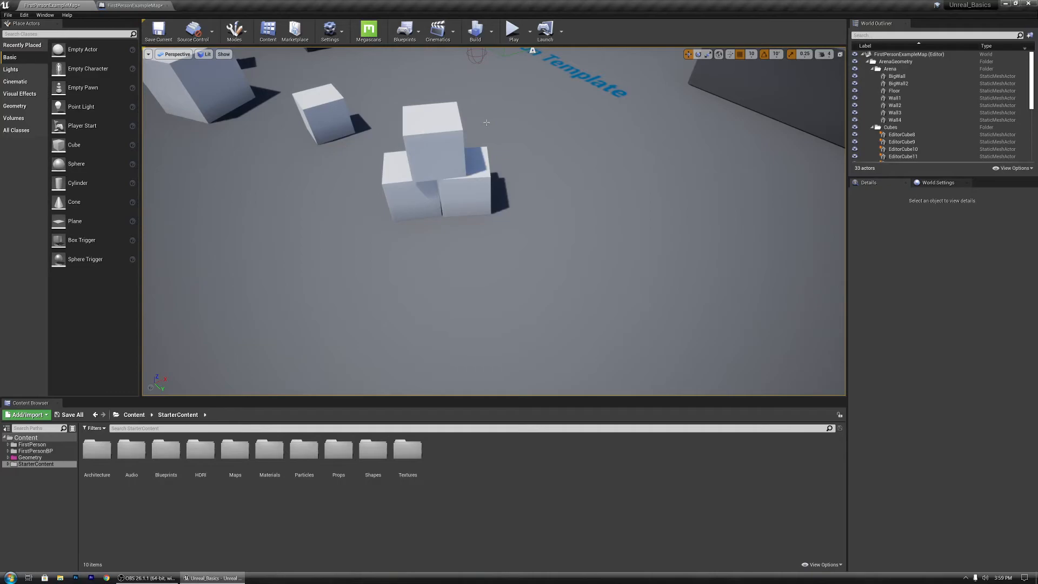
left_click(405, 30)
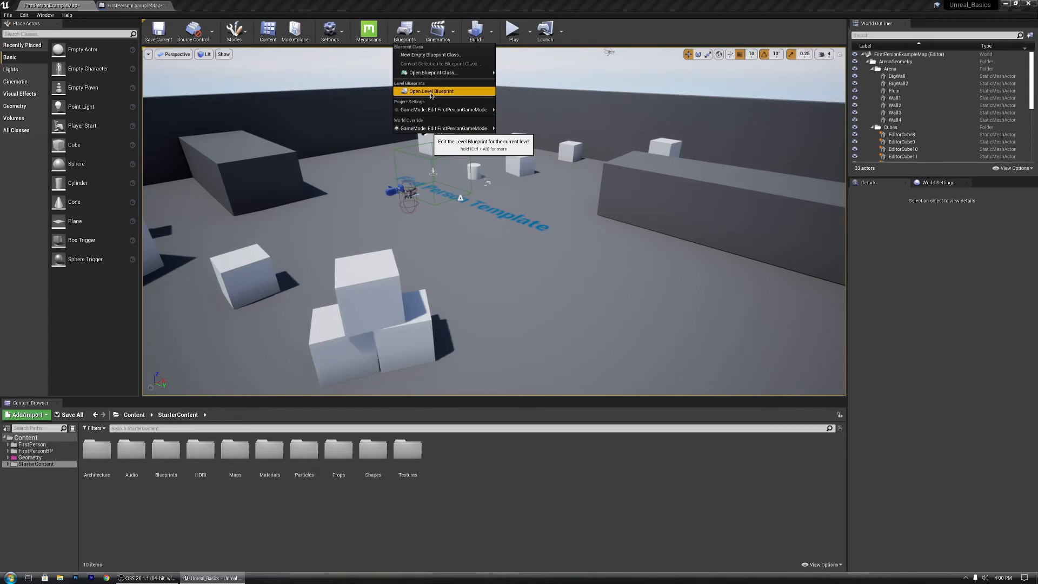
mouse_move(433, 73)
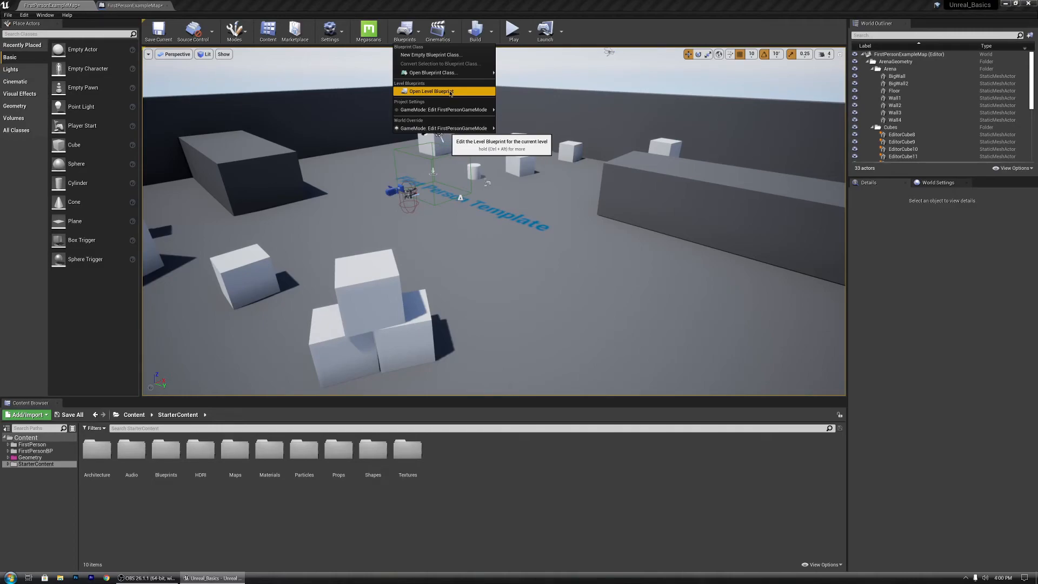
left_click(560, 487)
Step: Open the Level Blueprint from the Blueprints menu and pan its event graph
right_click_drag(562, 281, 482, 276)
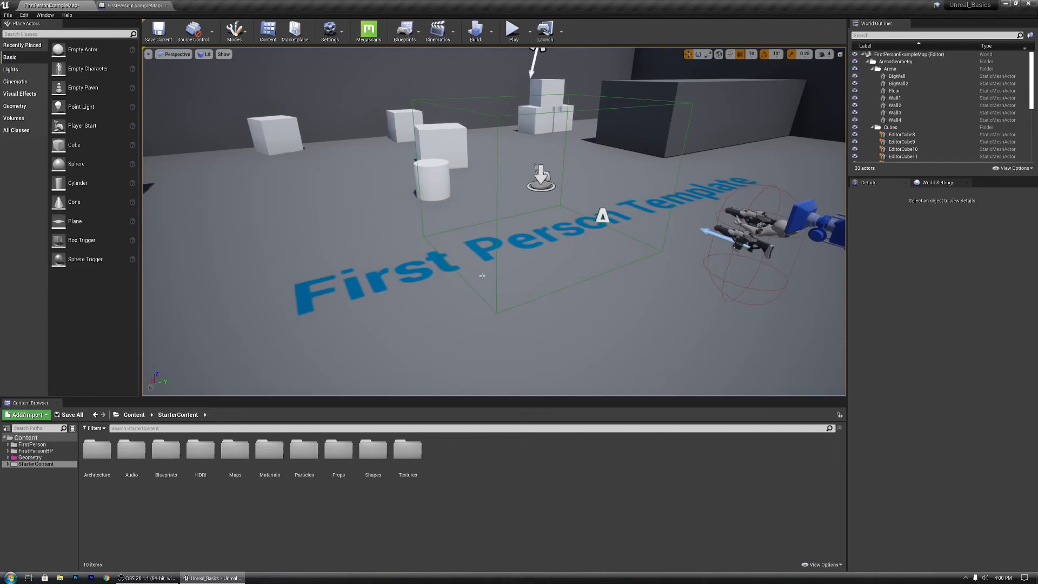
key("s")
right_click_drag(460, 179, 548, 205)
left_click(410, 44)
left_click(430, 91)
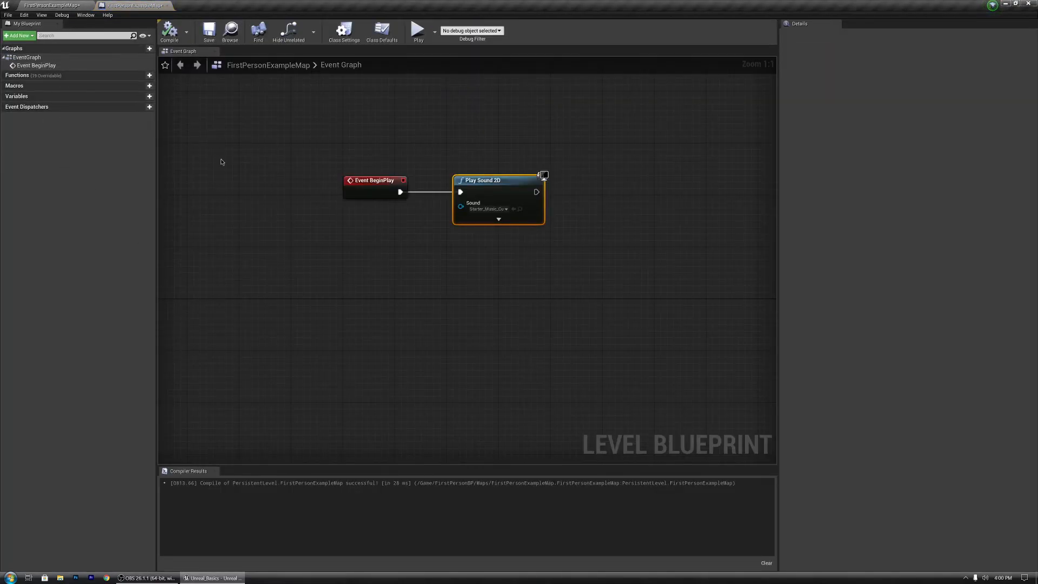
left_click_drag(337, 233, 615, 264)
left_click(616, 264)
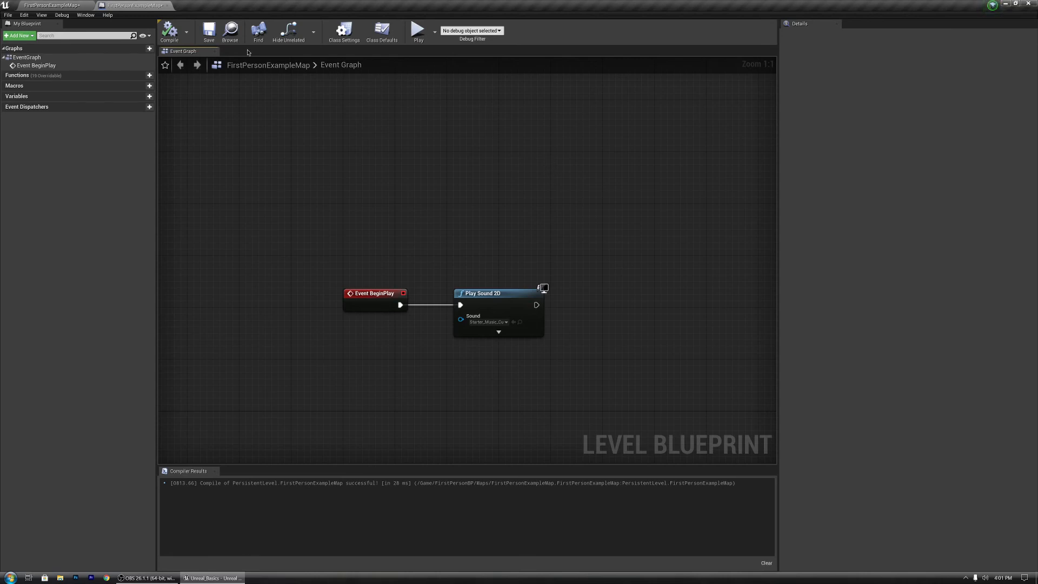
Step: Return to the level editor viewport
left_click(82, 4)
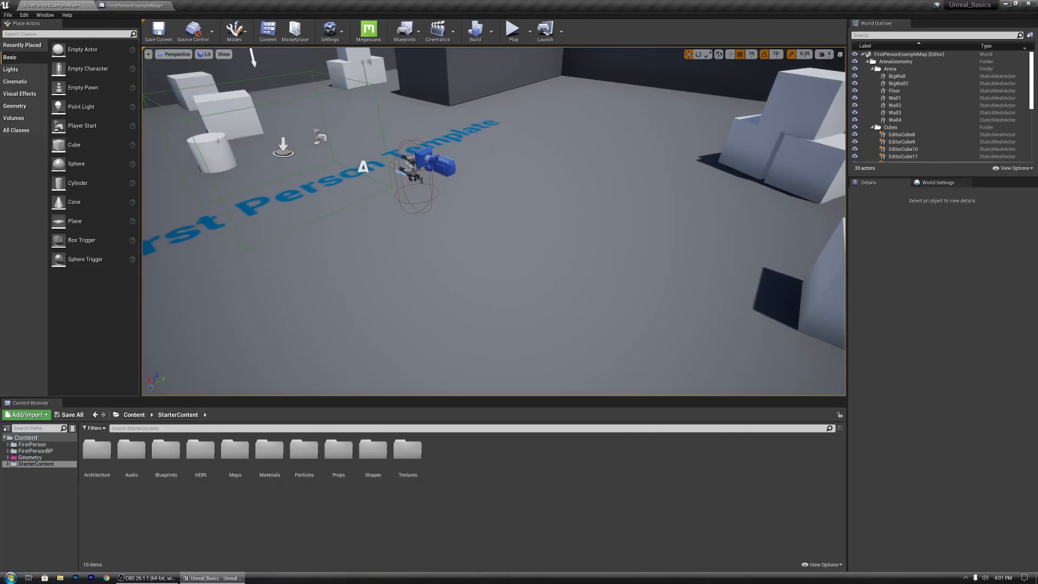
mouse_move(298, 276)
right_mouse_down()
mouse_move(320, 216)
mouse_move(298, 276)
mouse_move(378, 273)
mouse_move(380, 250)
mouse_move(428, 254)
mouse_move(298, 276)
right_mouse_up()
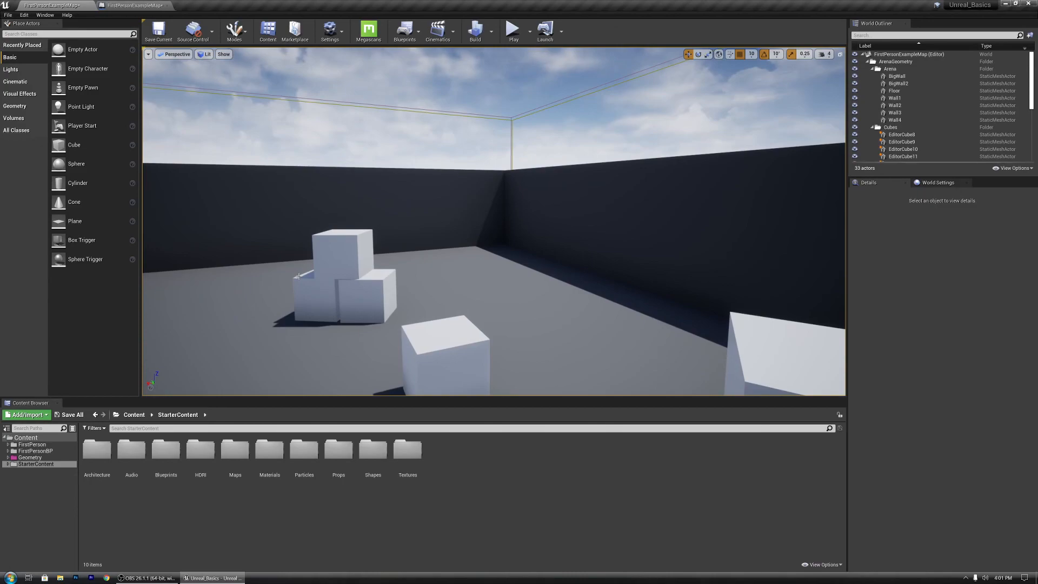